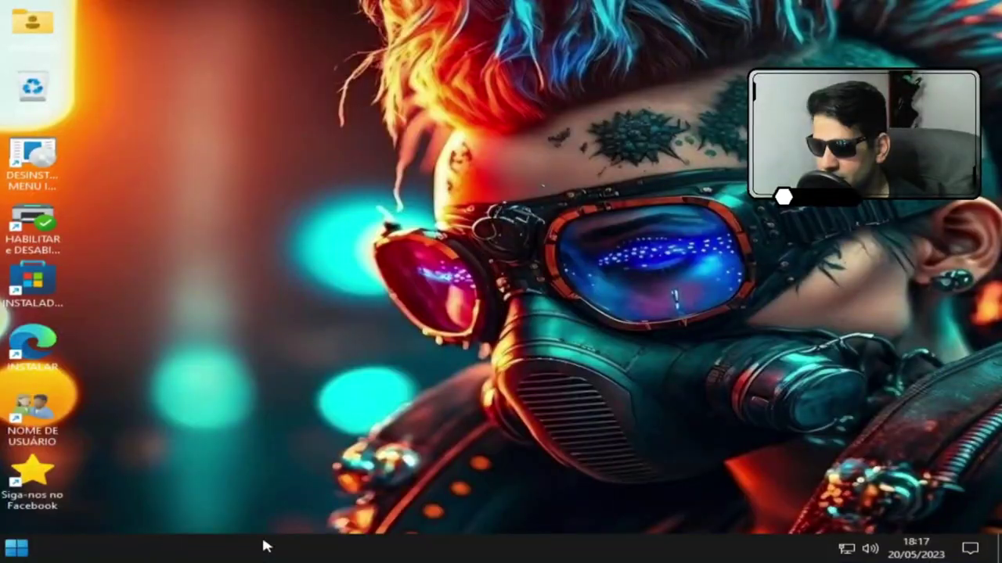
Open the Task Manager in its detailed view and check the CPU and memory performance
right_click(263, 542)
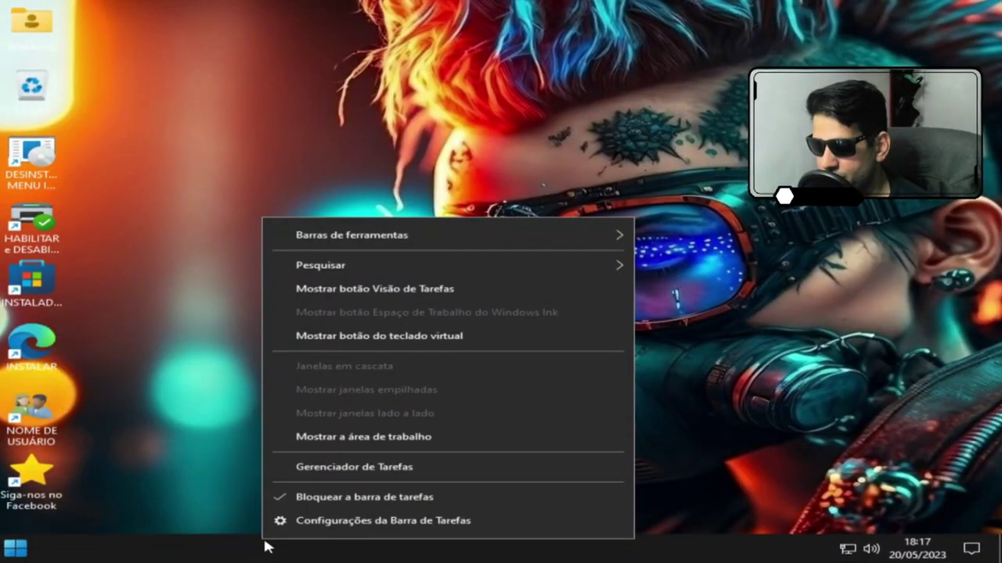
left_click(353, 466)
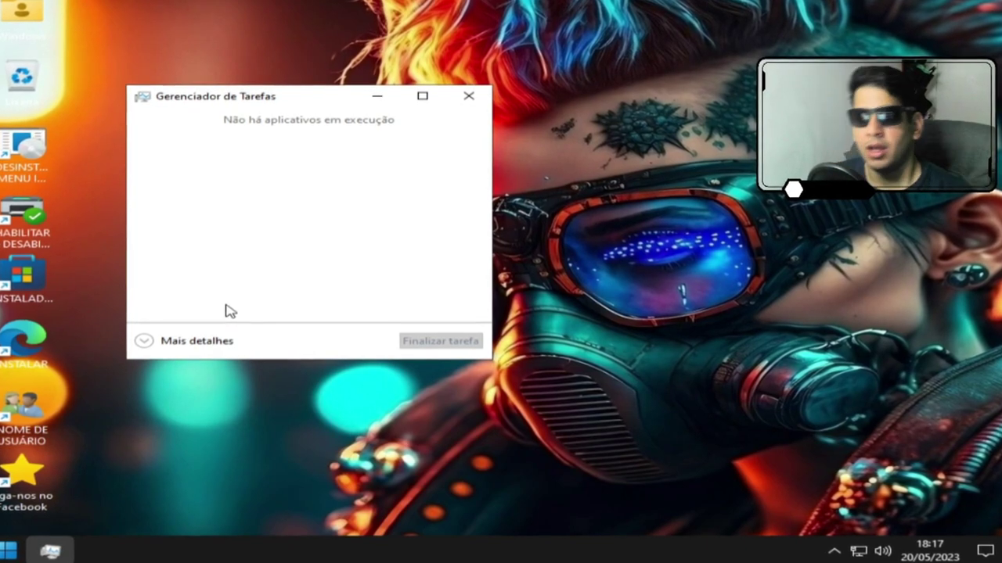
left_click(139, 341)
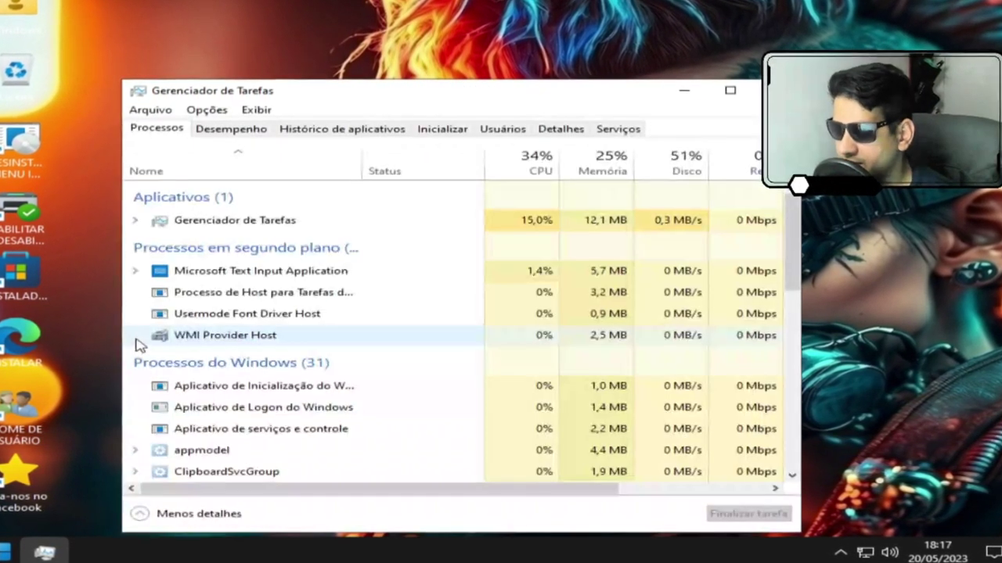
left_click(243, 128)
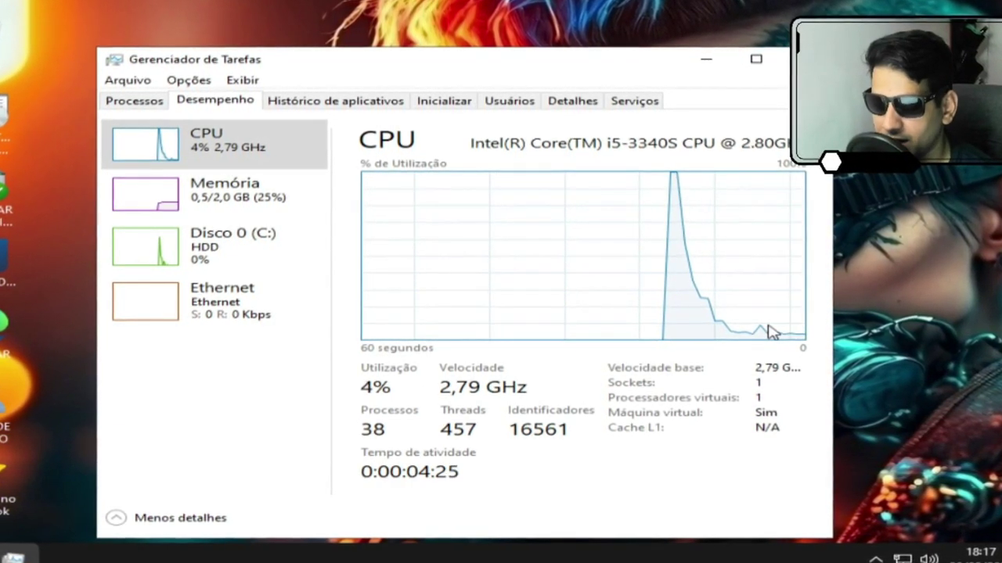
left_click(215, 202)
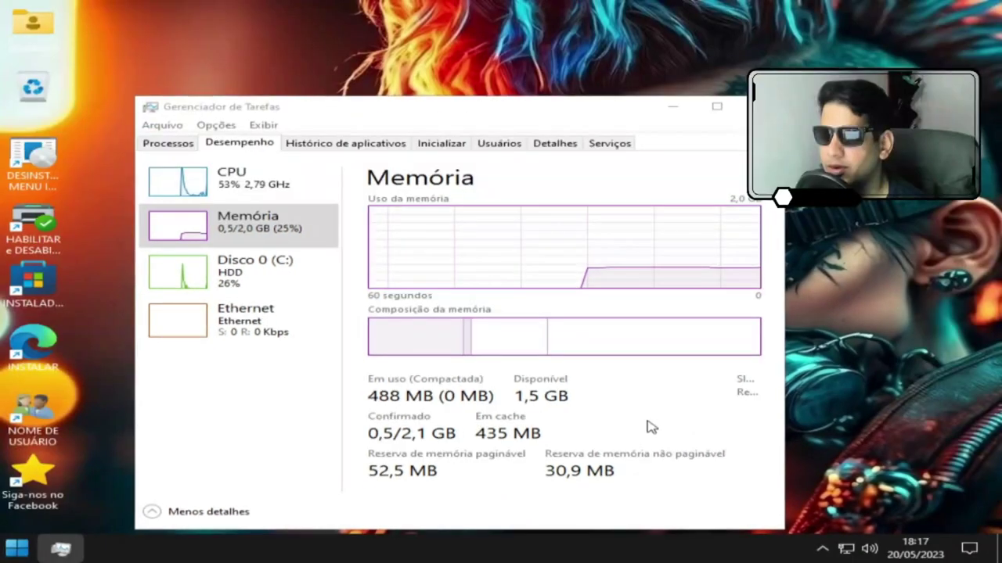
View the properties of Disco Local (C:) in File Explorer to check its used and free space
key("super+e")
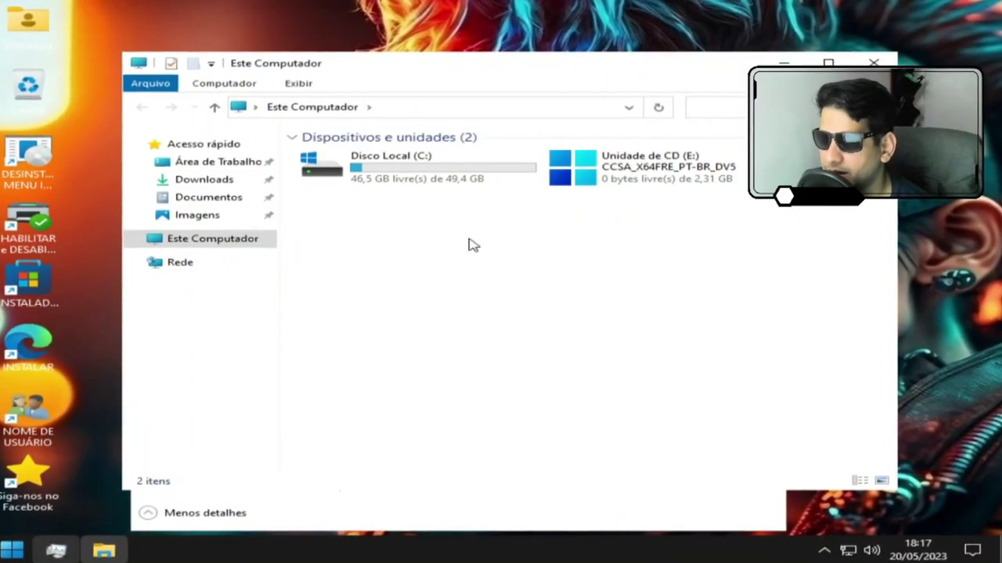
right_click(428, 177)
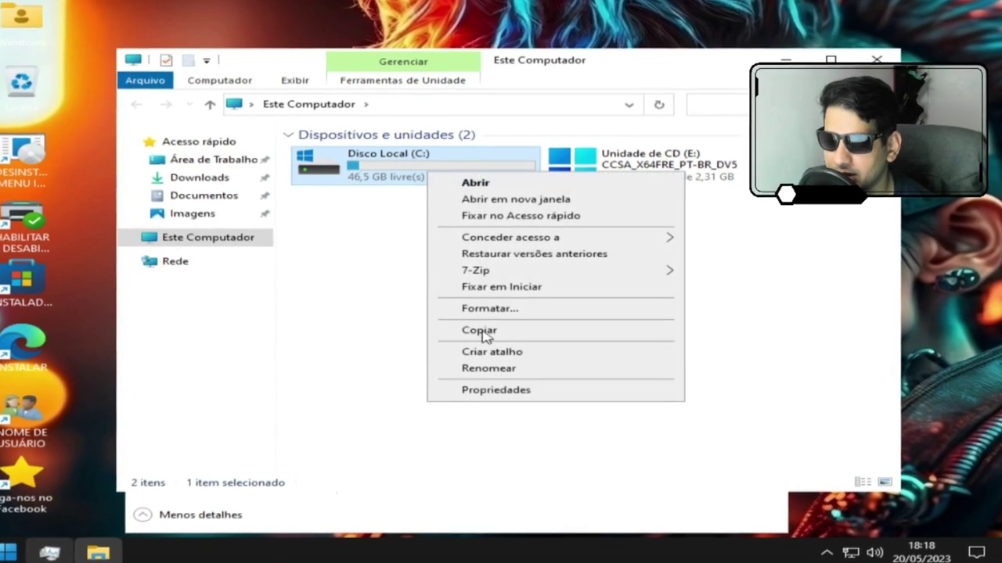
left_click(507, 393)
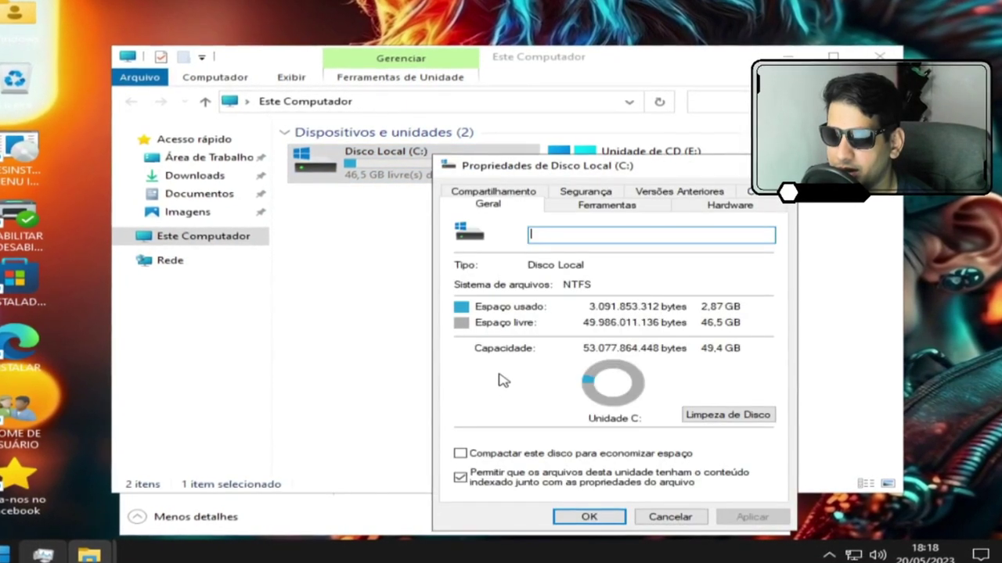
left_click_drag(540, 166, 321, 121)
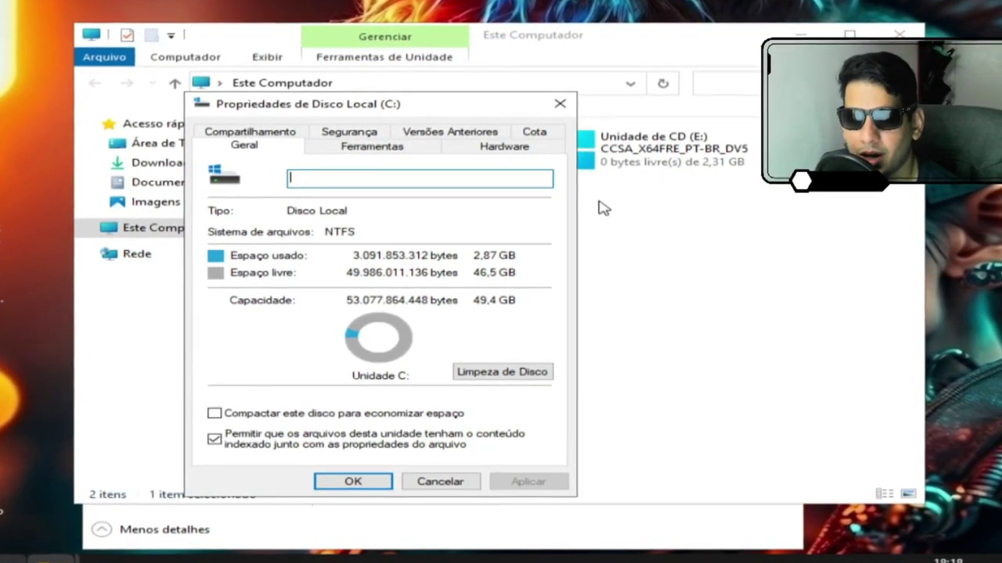
left_click(559, 102)
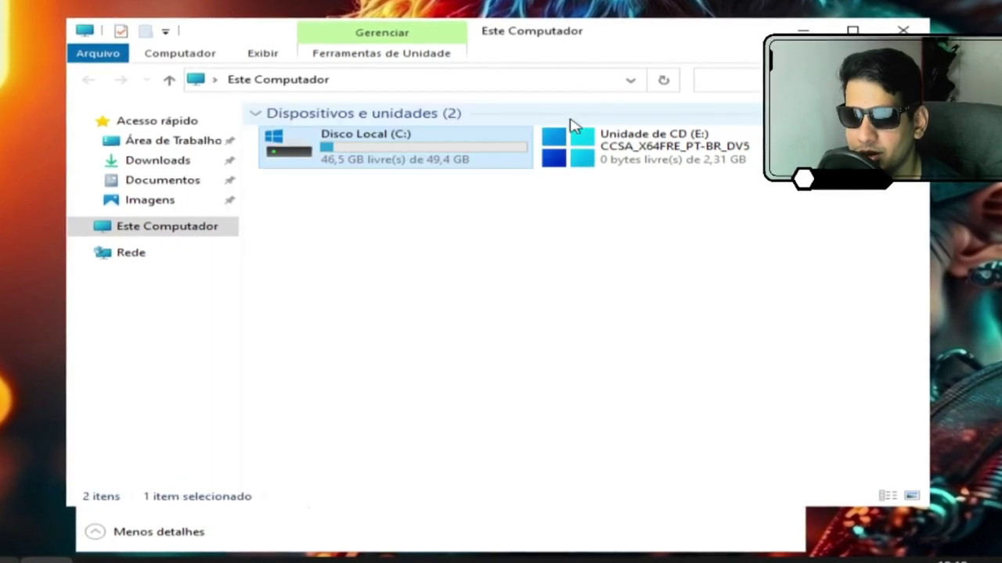
View the properties of the CD drive (E:) to check the size of the installation image
right_click(595, 149)
left_click(651, 347)
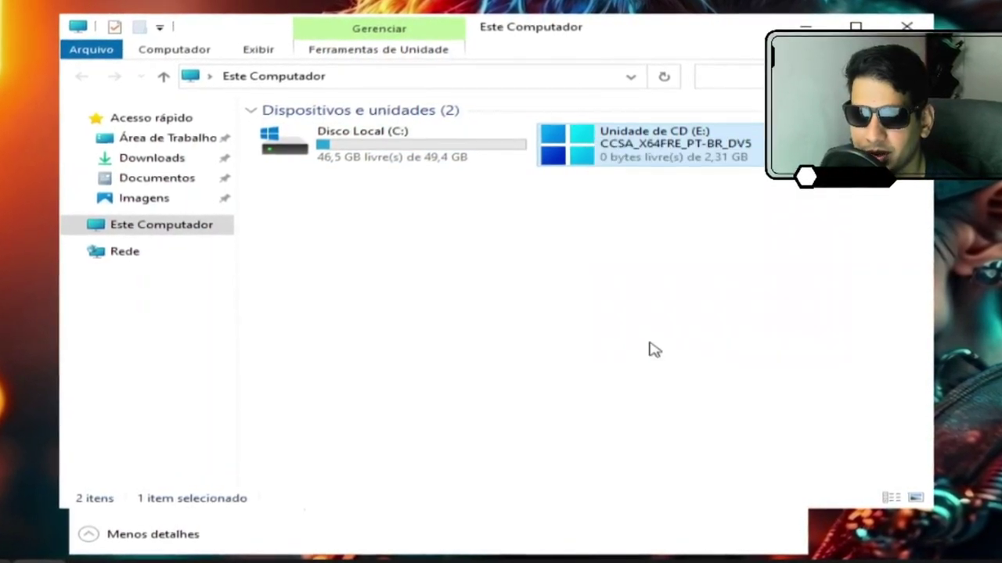
left_click_drag(704, 151, 209, 145)
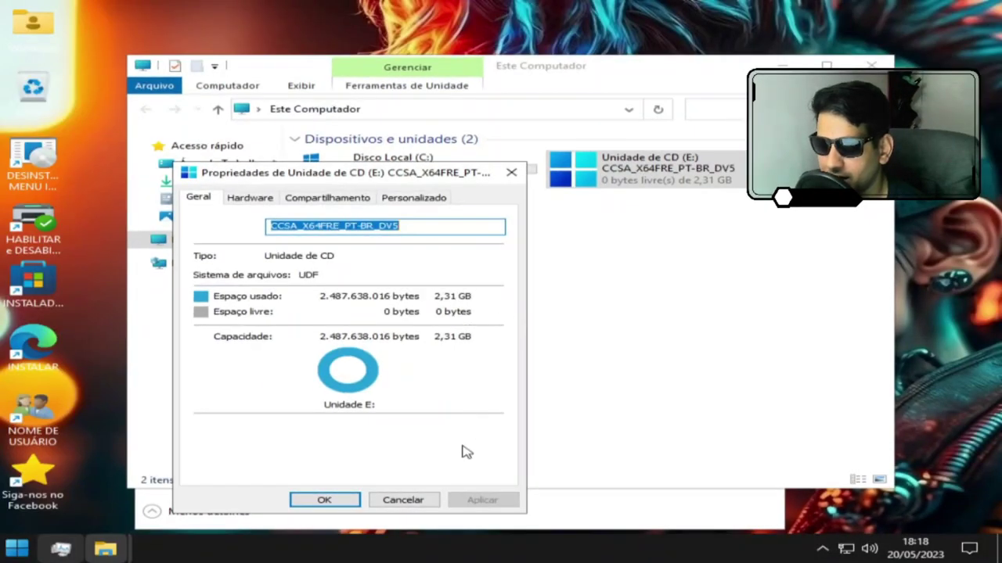
left_click(356, 503)
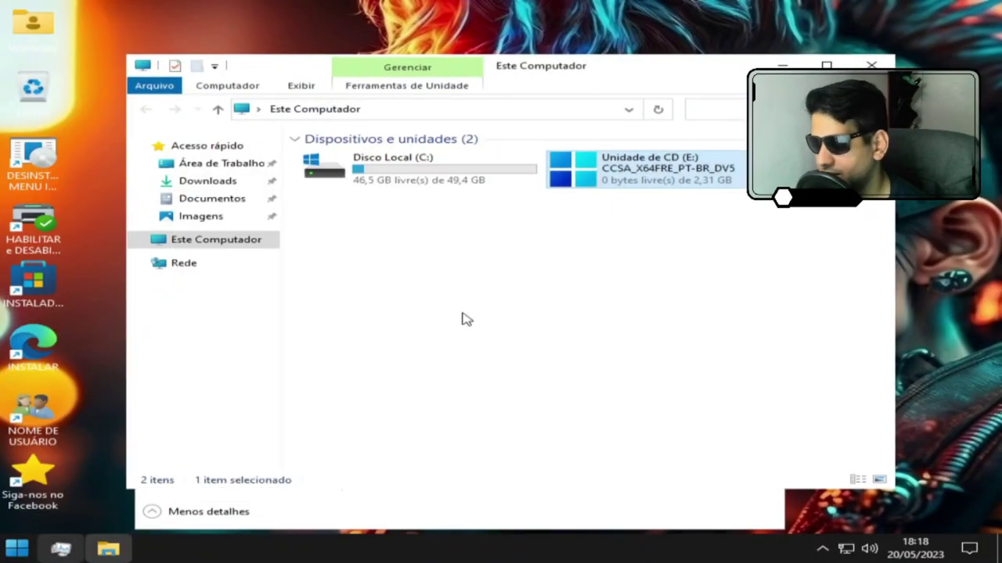
Check the Windows edition and build by running winver, and close all open windows
key("super+r")
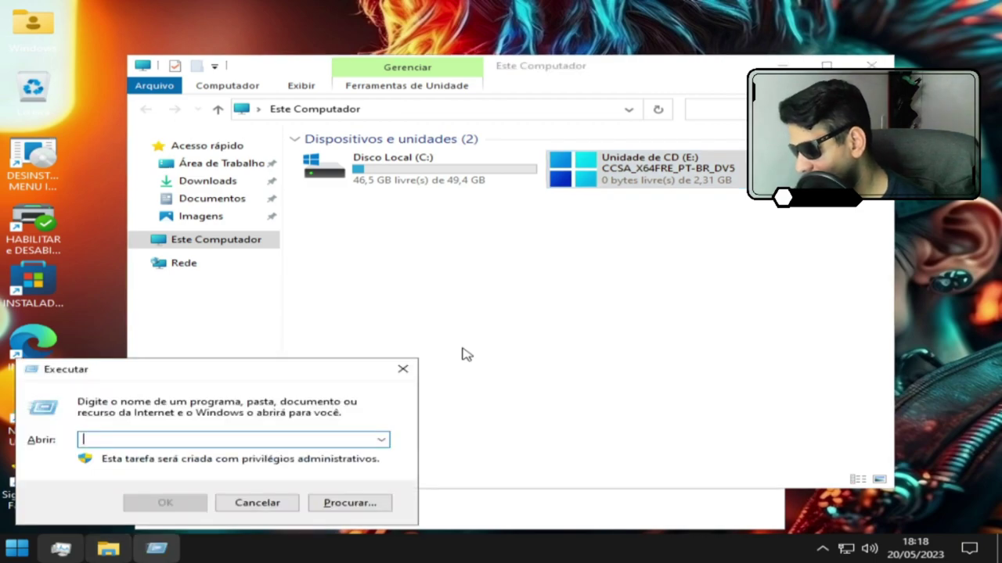
type("winver")
key("Return")
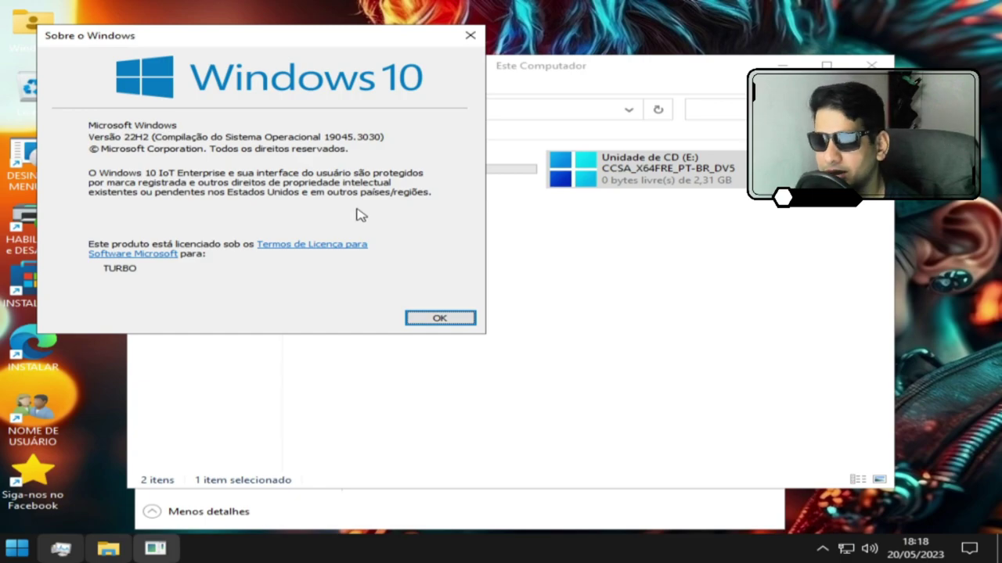
left_click(471, 36)
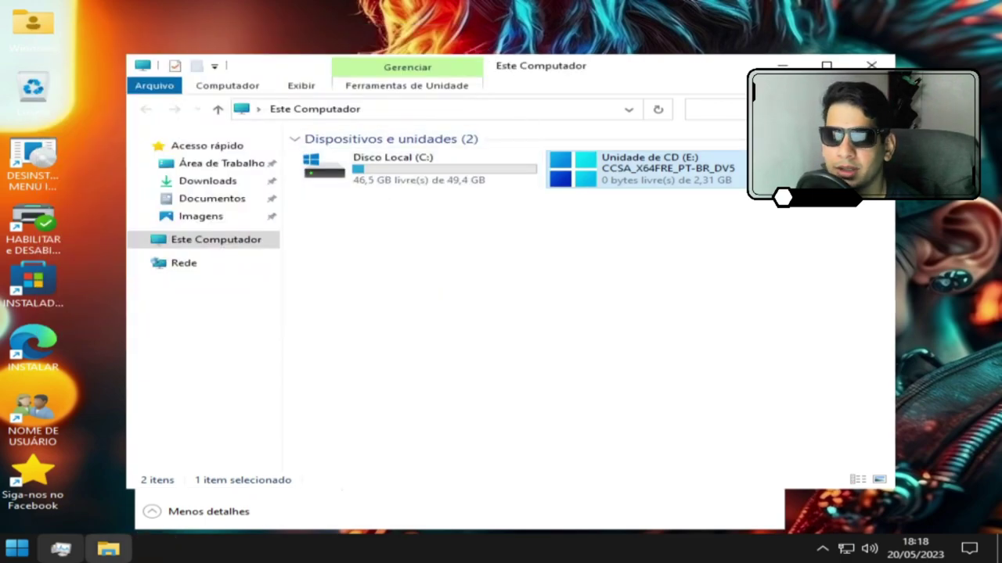
left_click(871, 65)
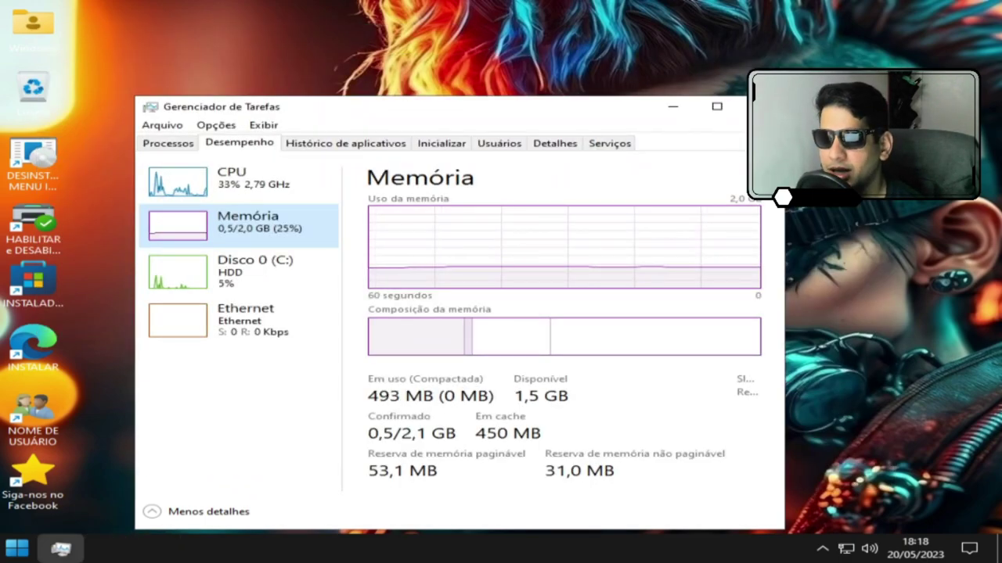
left_click(752, 106)
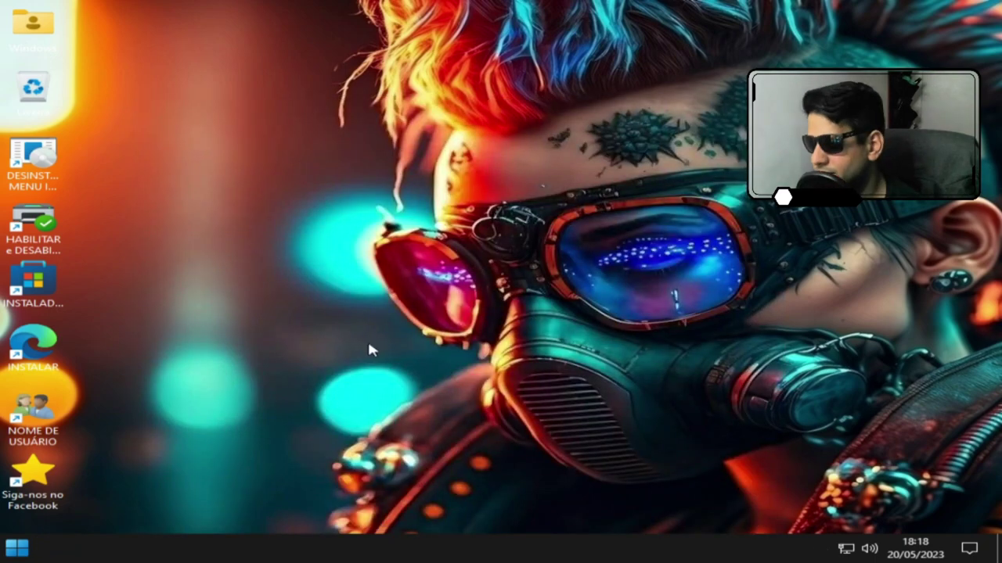
Review the installed programs in the Control Panel's Programas e Recursos
left_click(22, 548)
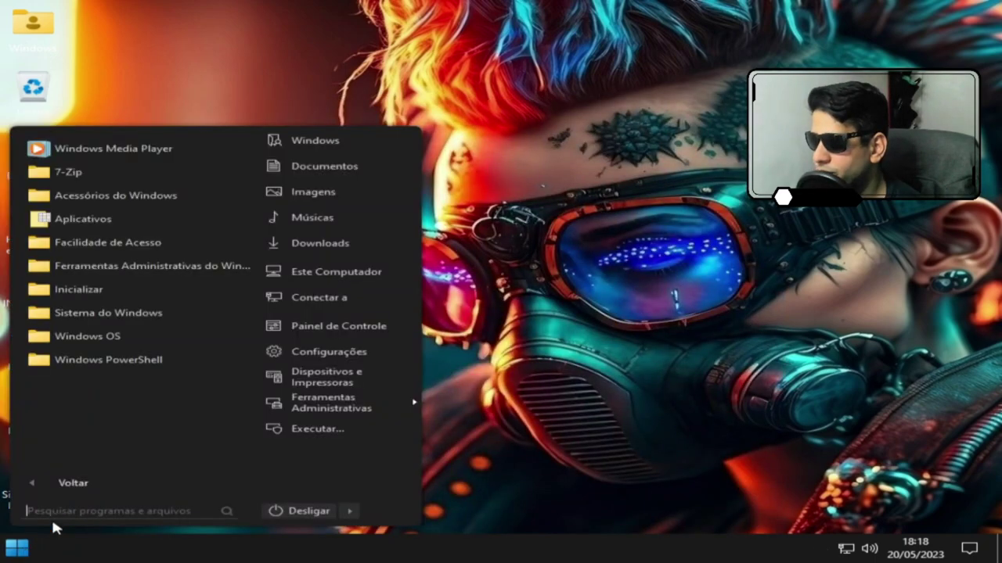
left_click(327, 327)
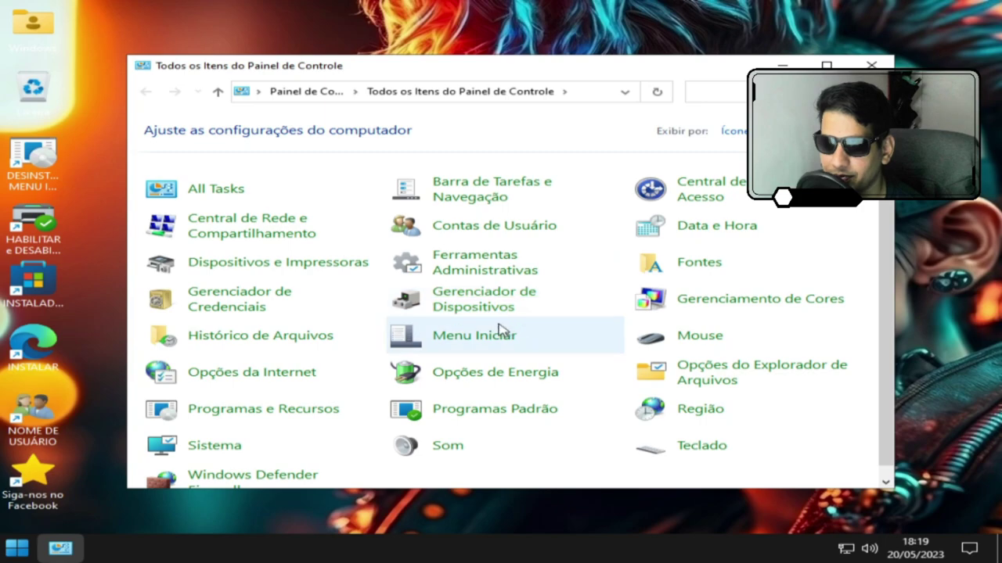
left_click(284, 412)
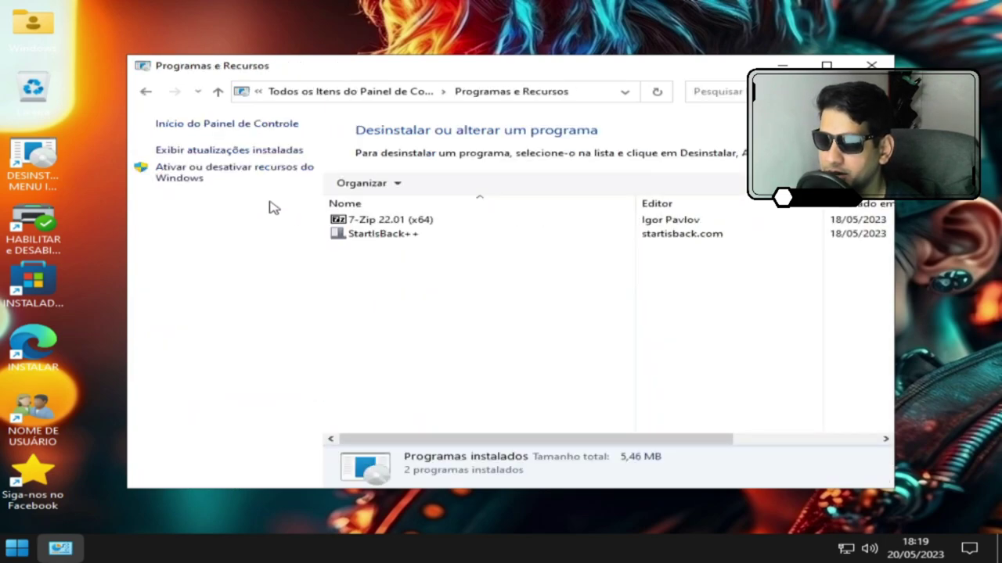
Review the installed Windows updates with their publisher and installation date, and close the Control Panel
left_click(236, 153)
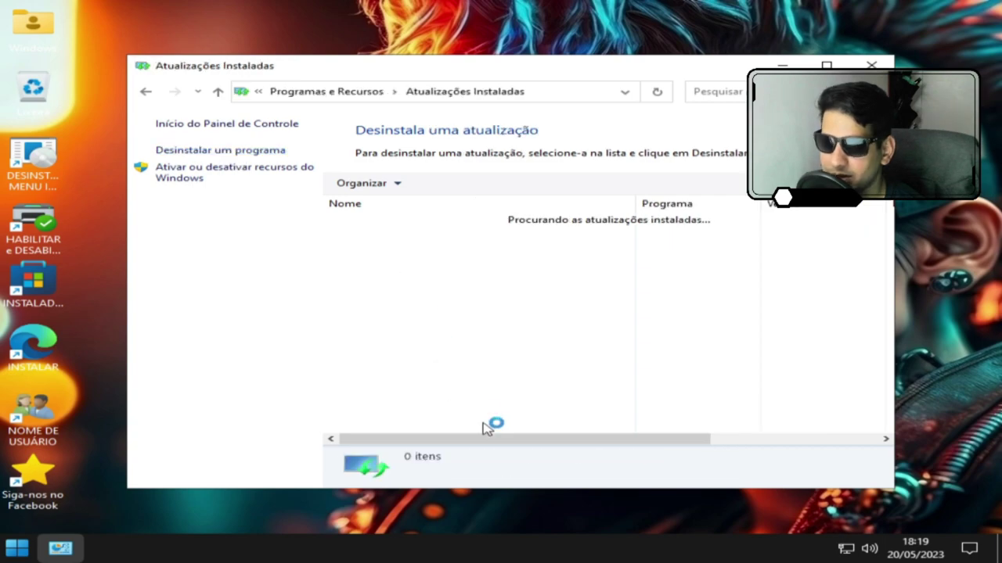
left_click_drag(505, 441, 729, 438)
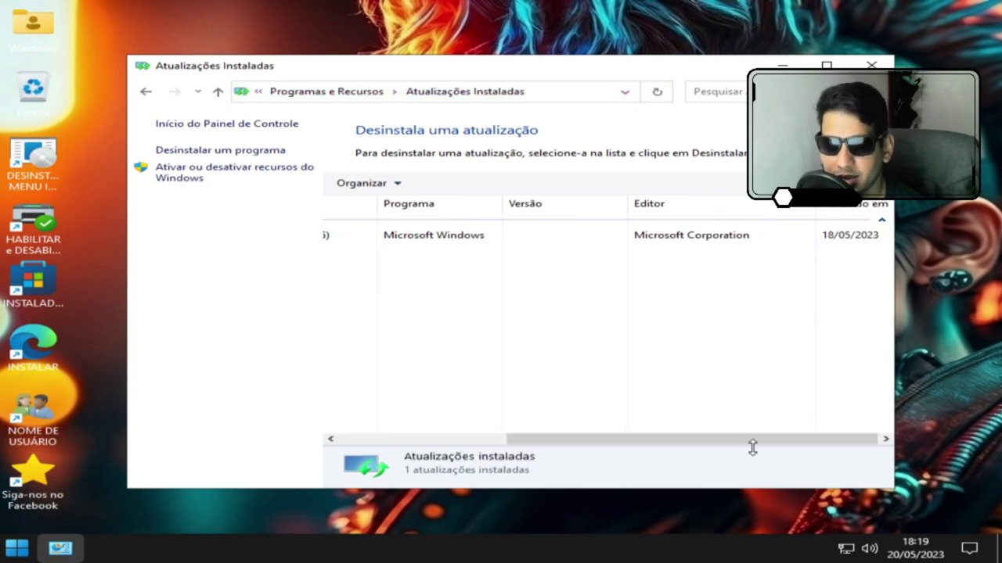
left_click_drag(767, 446, 518, 417)
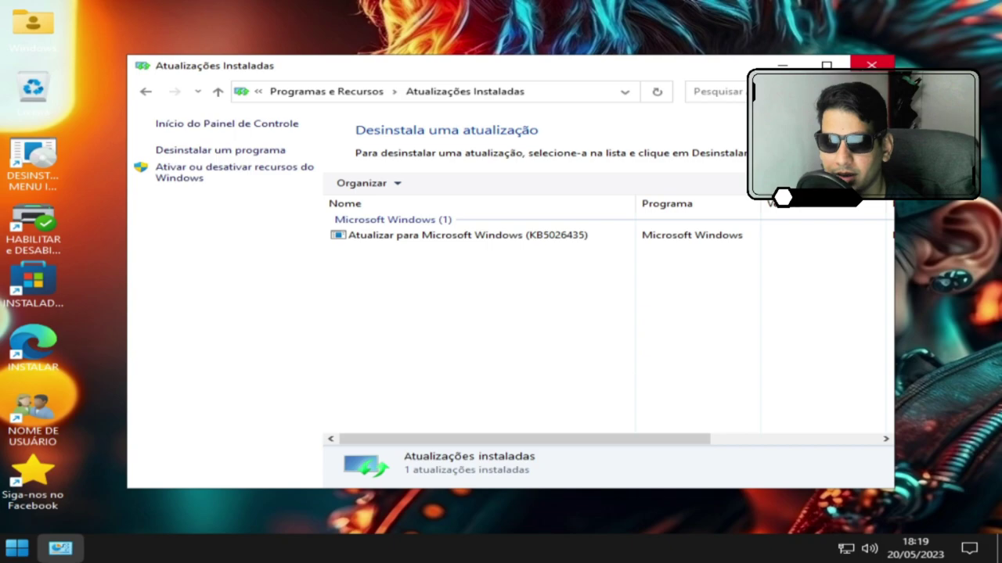
left_click(871, 64)
Open the desktop personalization settings and examine the Tela de fundo background options
right_click(446, 210)
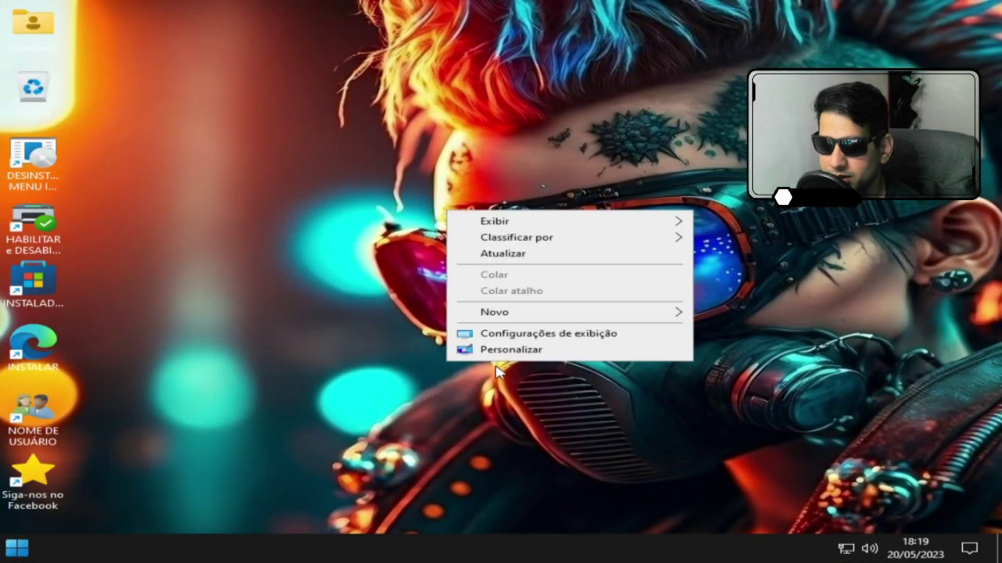
left_click(519, 352)
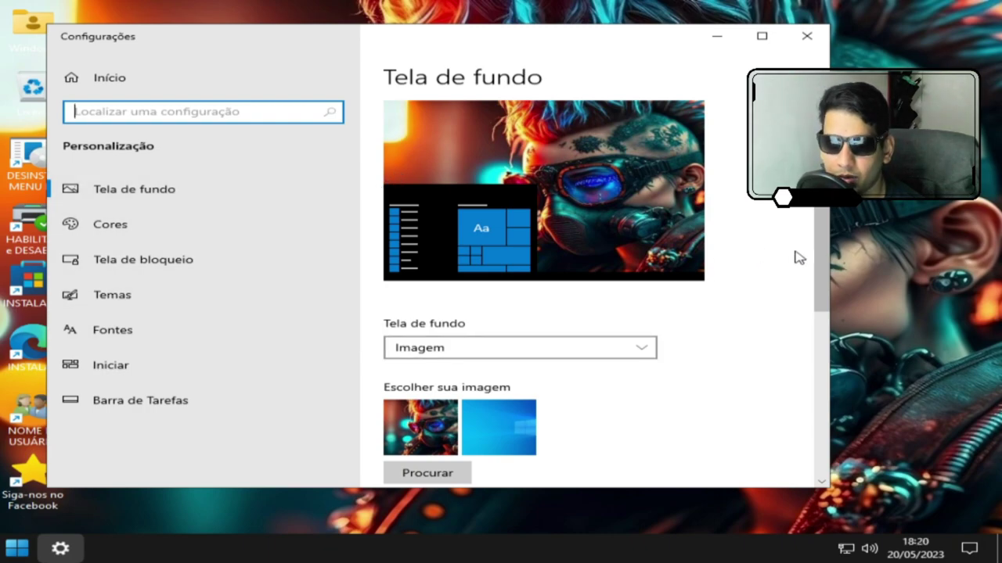
scroll(823, 301, "down", 1)
scroll(825, 309, "down", 1)
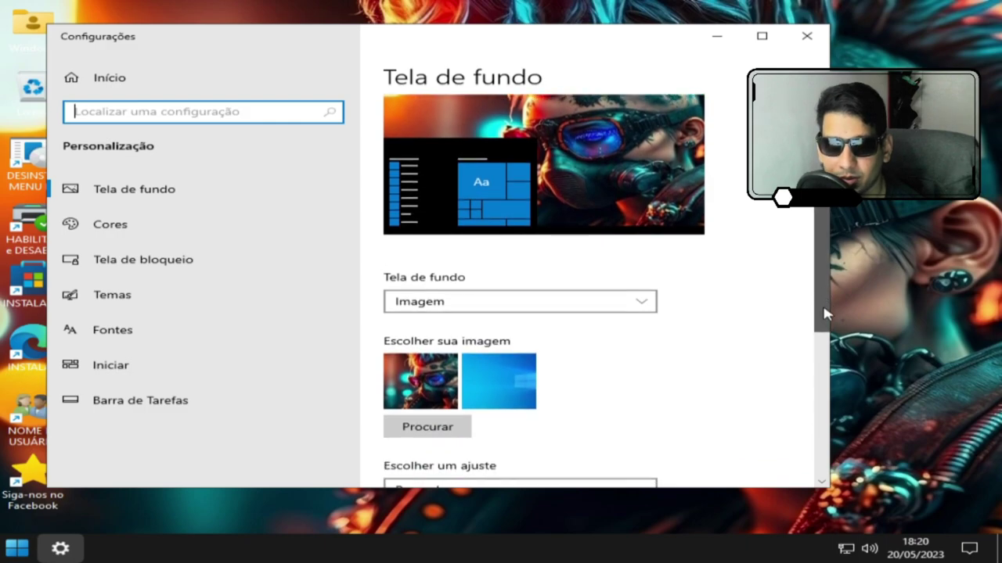
left_click_drag(825, 313, 820, 344)
scroll(812, 373, "down", 4)
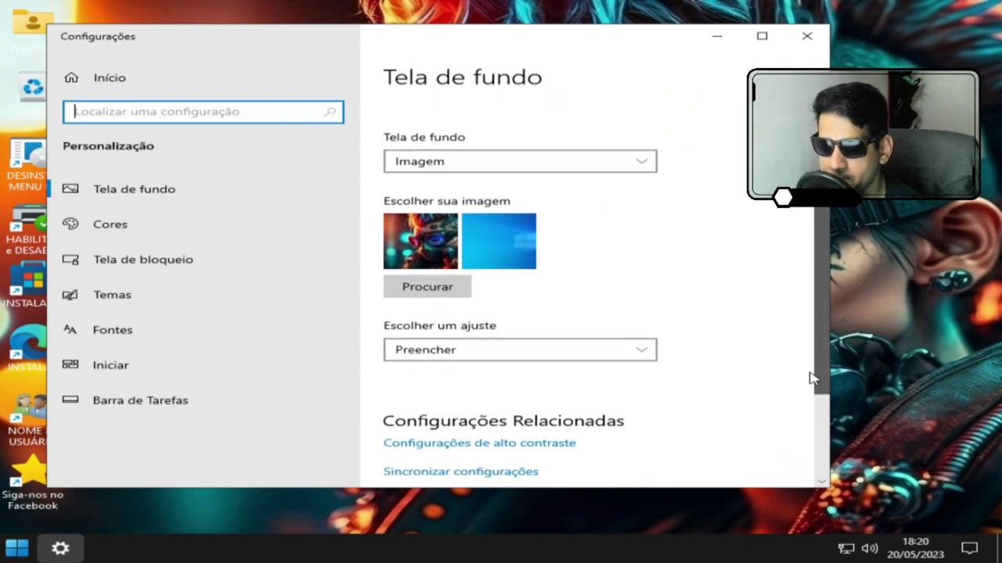
scroll(800, 446, "down", 2)
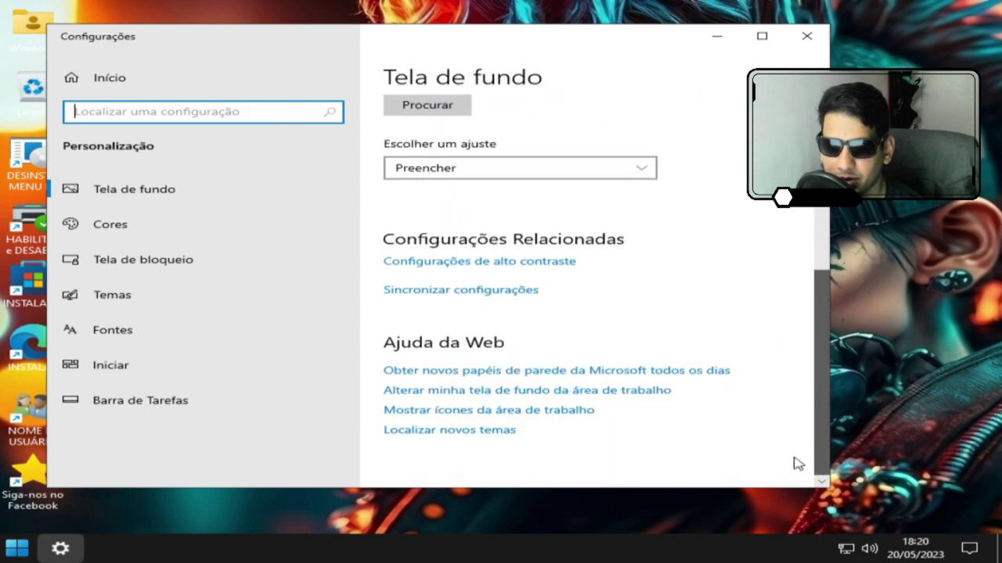
scroll(802, 336, "up", 10)
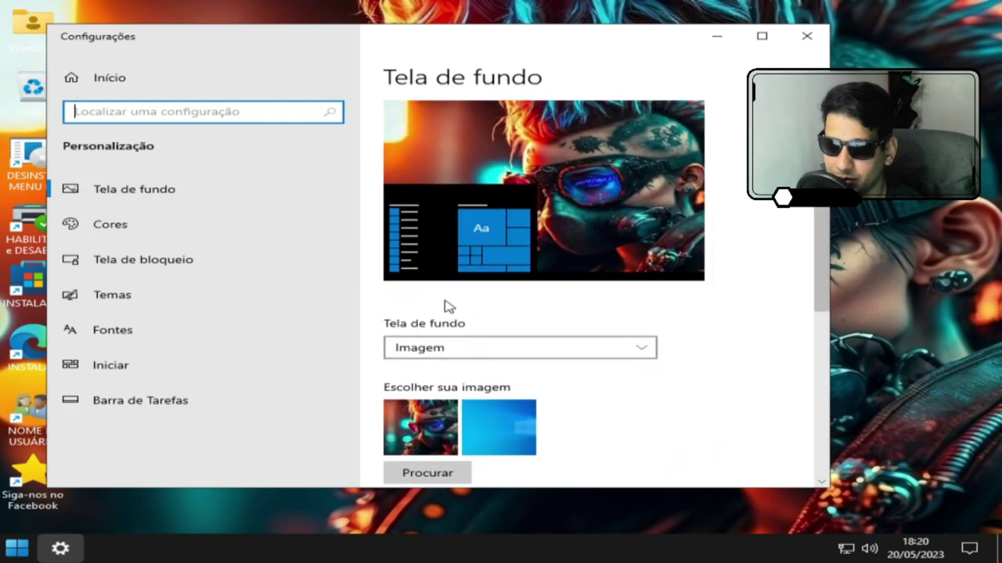
scroll(442, 256, "down", 2)
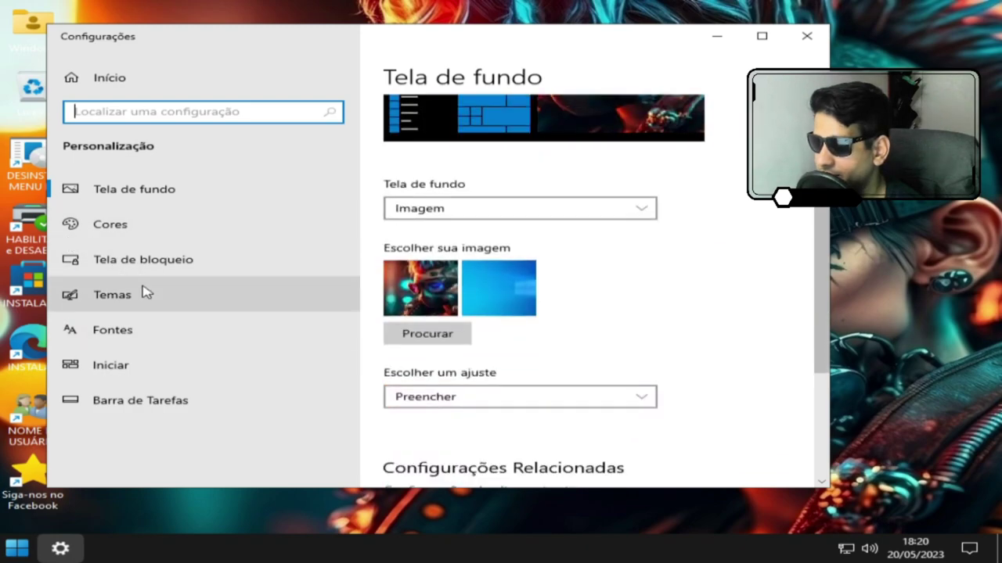
Apply the Windows theme with the light blue wallpaper from the available themes
left_click(130, 298)
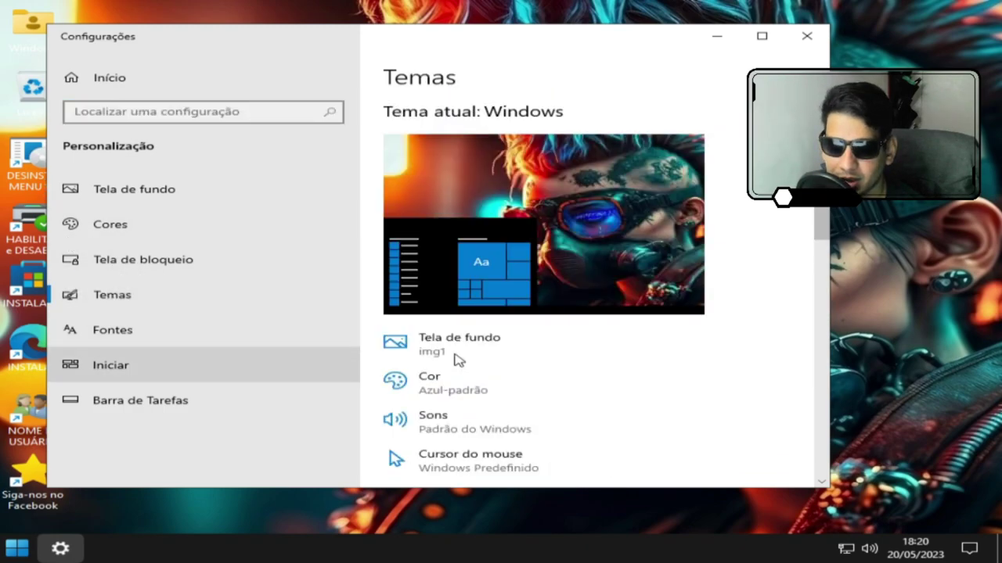
scroll(570, 427, "down", 4)
scroll(601, 435, "down", 3)
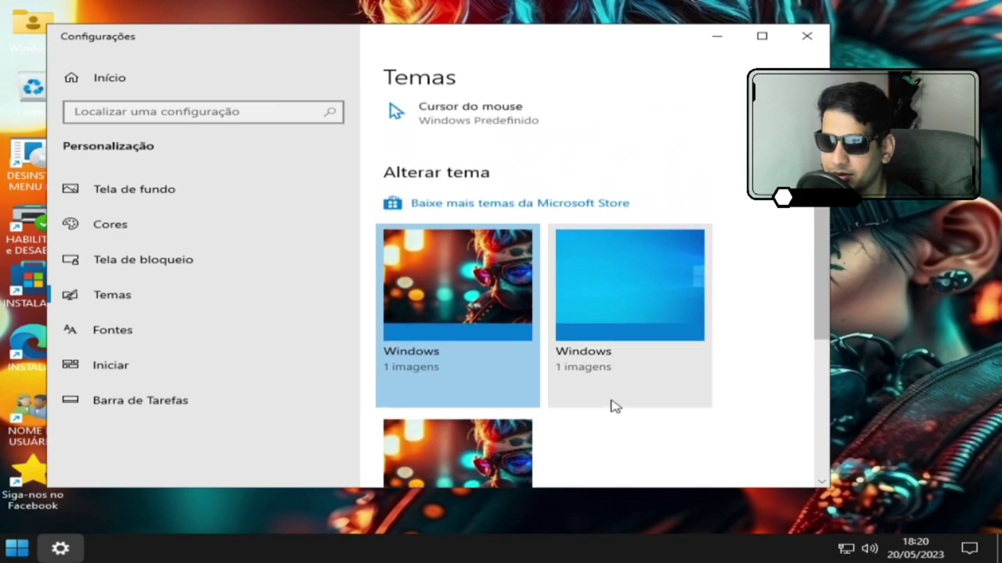
scroll(616, 405, "down", 2)
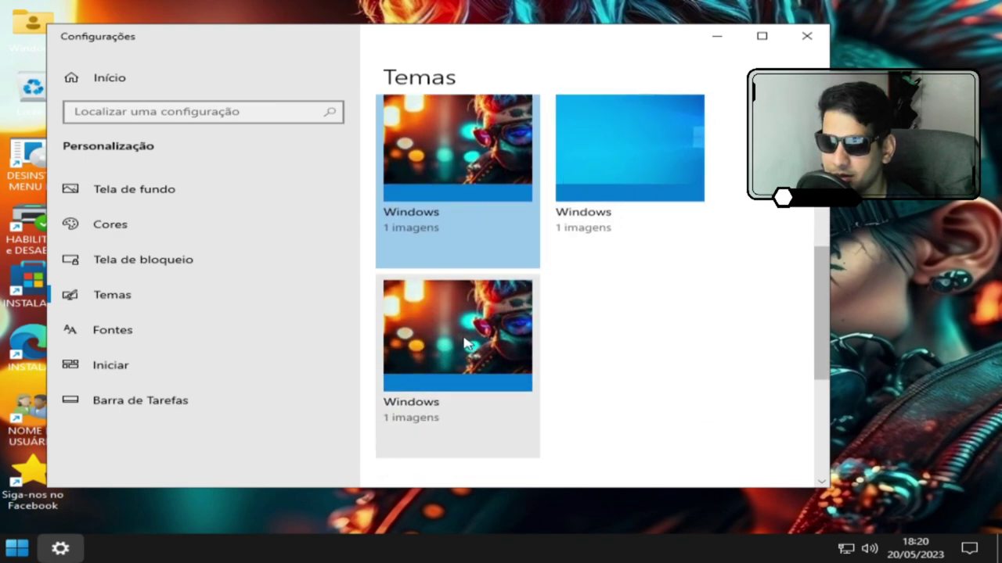
scroll(631, 384, "up", 2)
left_click(617, 245)
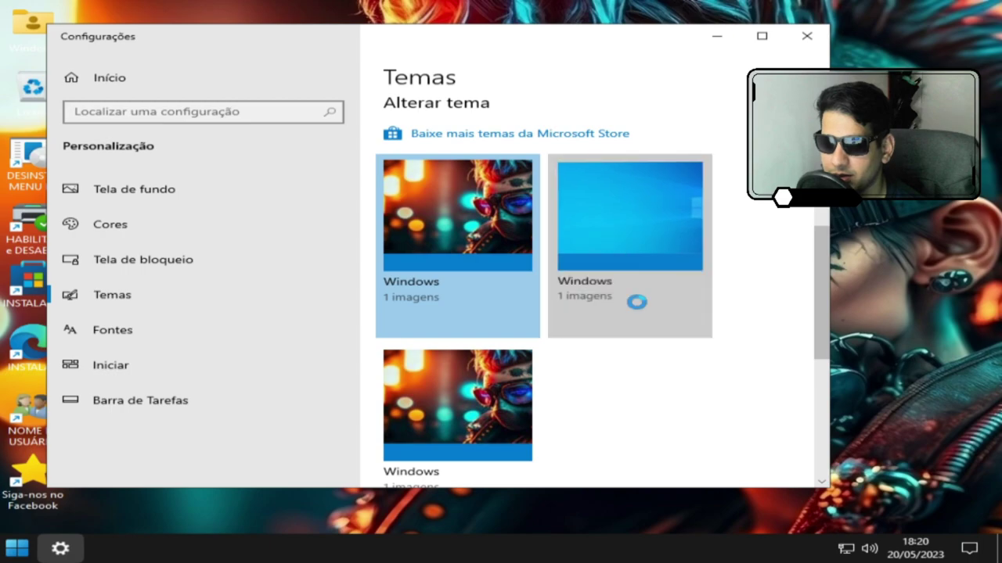
Apply the Windows theme with the neon goggles-and-mask character wallpaper from the available themes
scroll(622, 348, "up", 5)
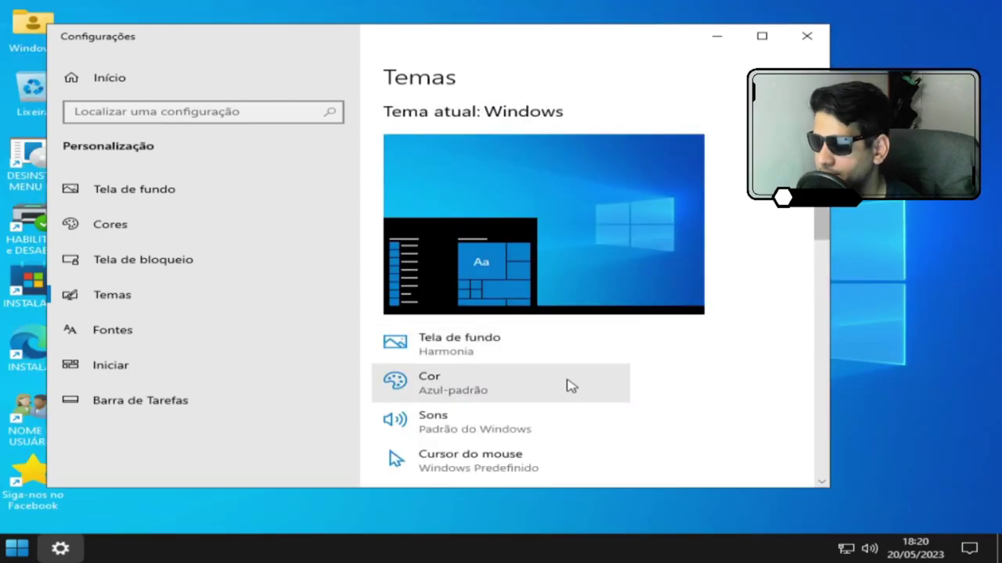
scroll(619, 392, "down", 5)
left_click(441, 278)
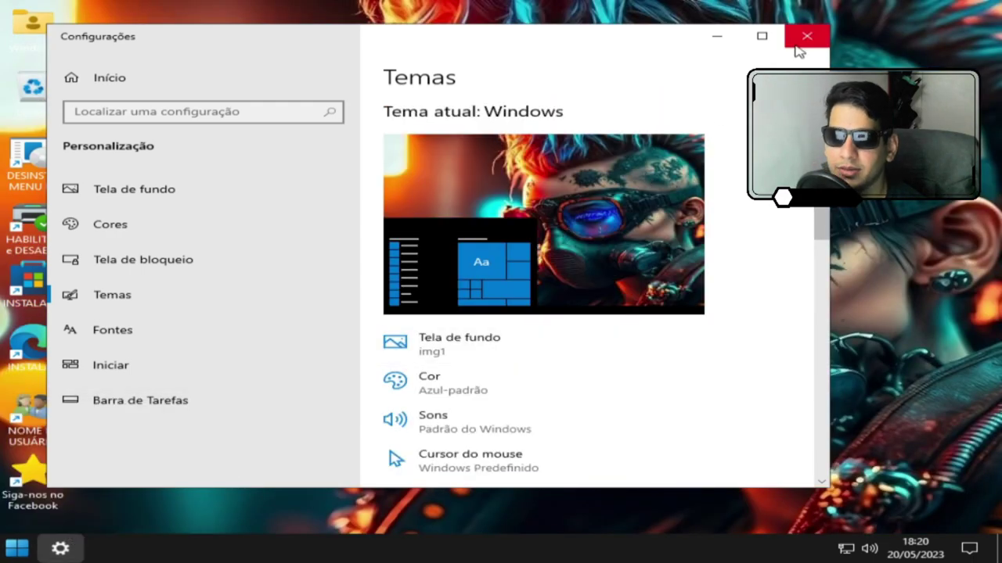
Open Este Computador, look through the Área de Trabalho and Imagens folders, and view the contents of Disco Local (C:)
left_click(18, 548)
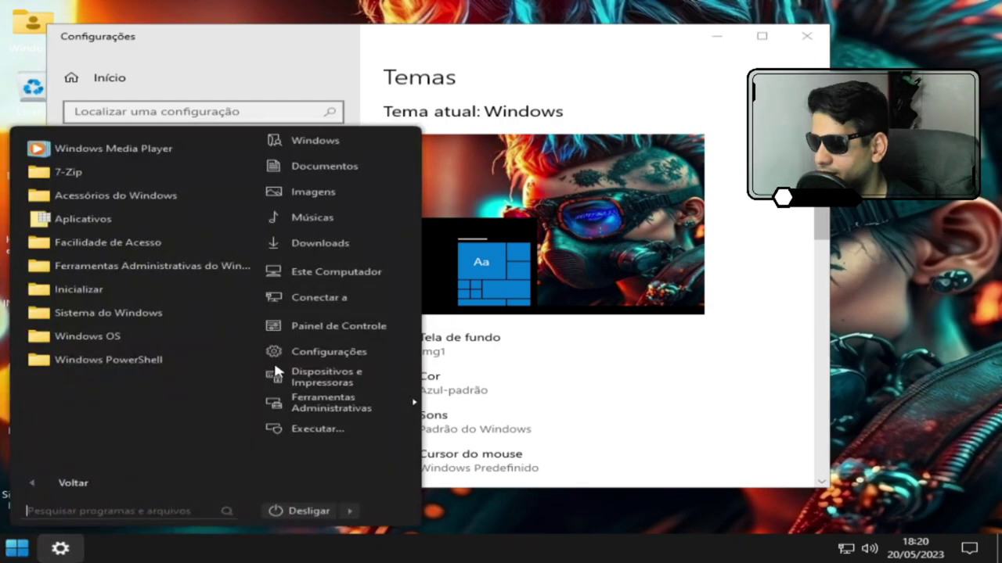
left_click(345, 273)
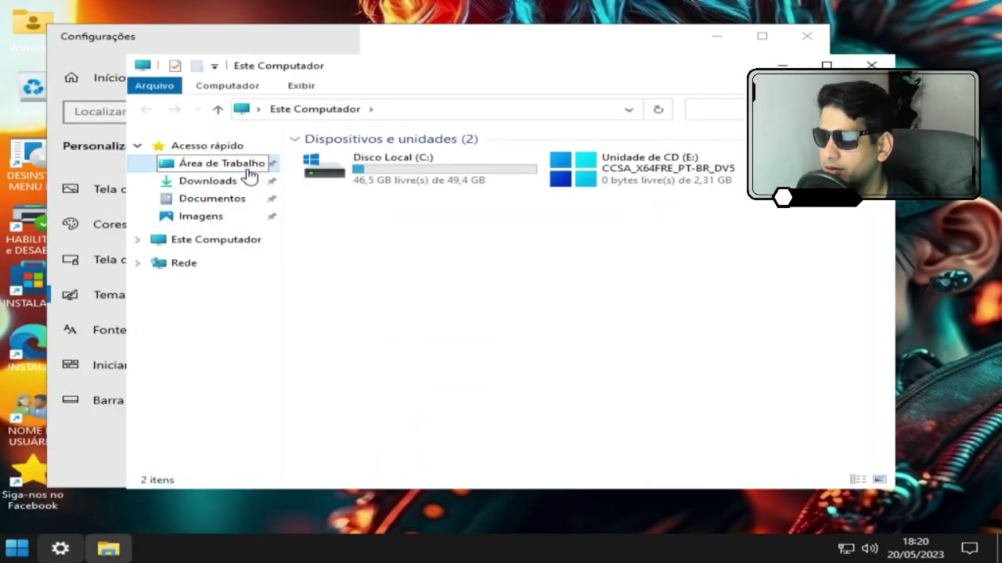
left_click(221, 163)
left_click(216, 239)
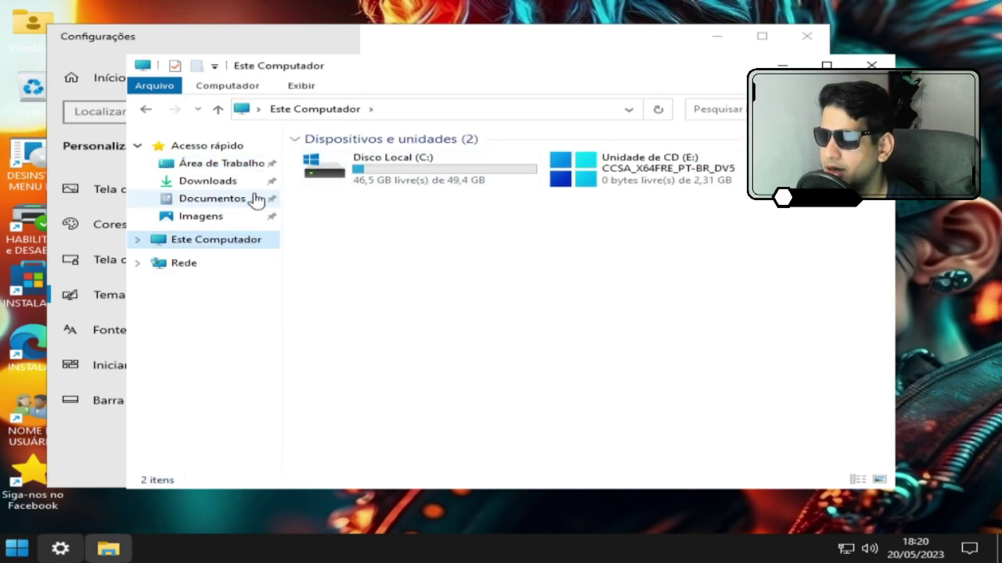
left_click(238, 219)
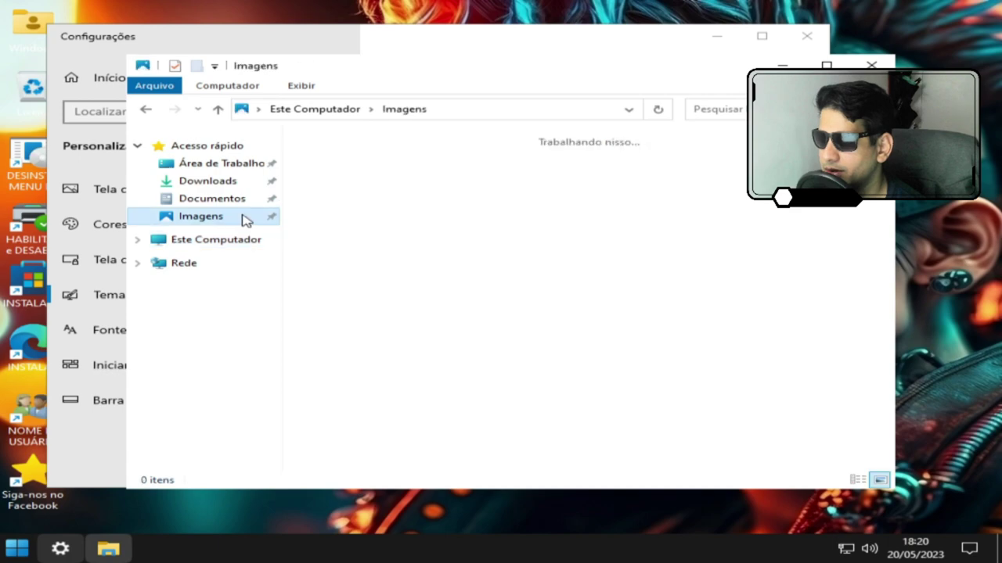
left_click(229, 243)
left_click(389, 178)
double_click(389, 178)
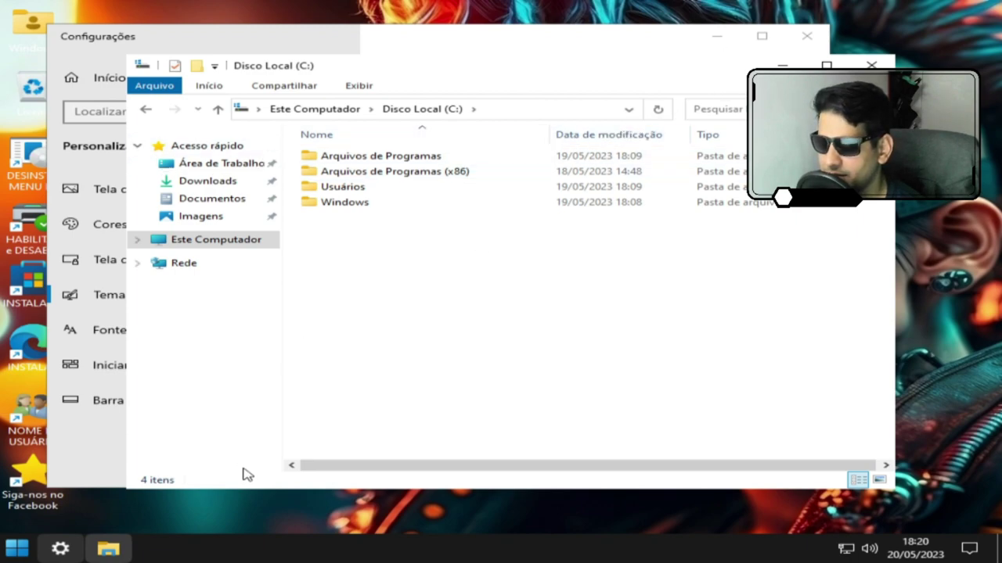
Return to the Temas settings and apply the neon goggles-and-mask character theme again
left_click(89, 442)
scroll(519, 414, "down", 3)
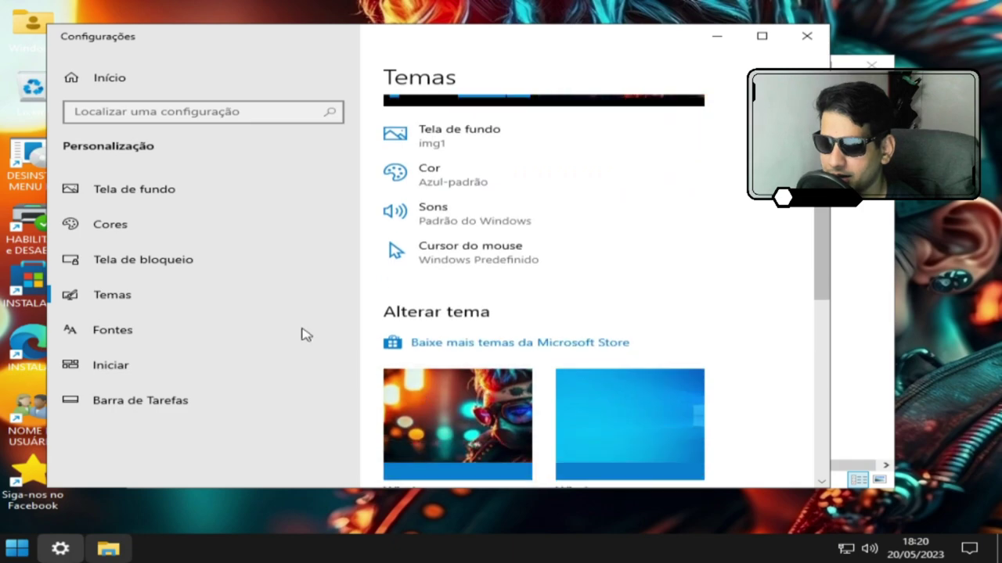
scroll(548, 352, "down", 2)
left_click(458, 315)
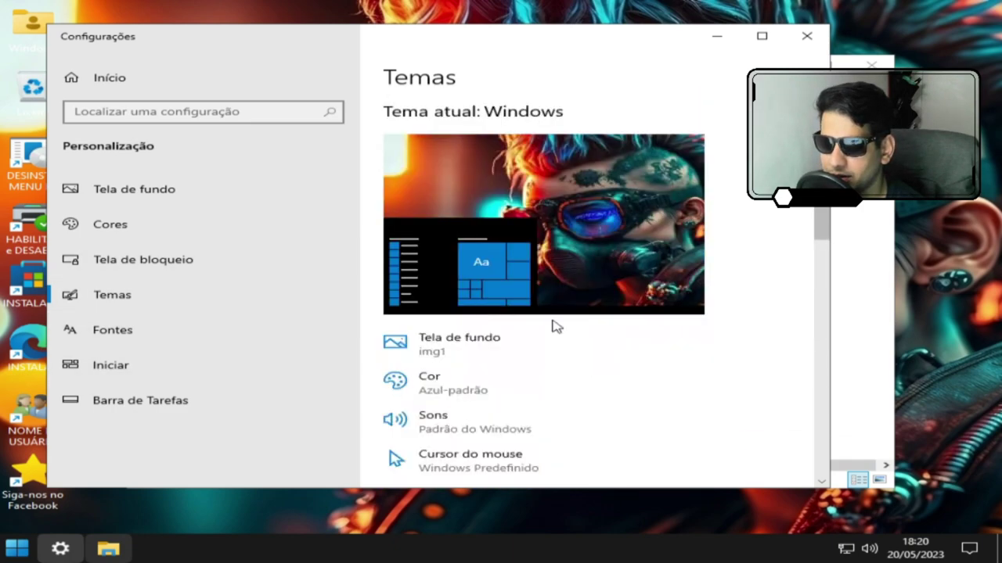
Close the Configurações window and the Disco Local (C:) window to clear the desktop
left_click(807, 36)
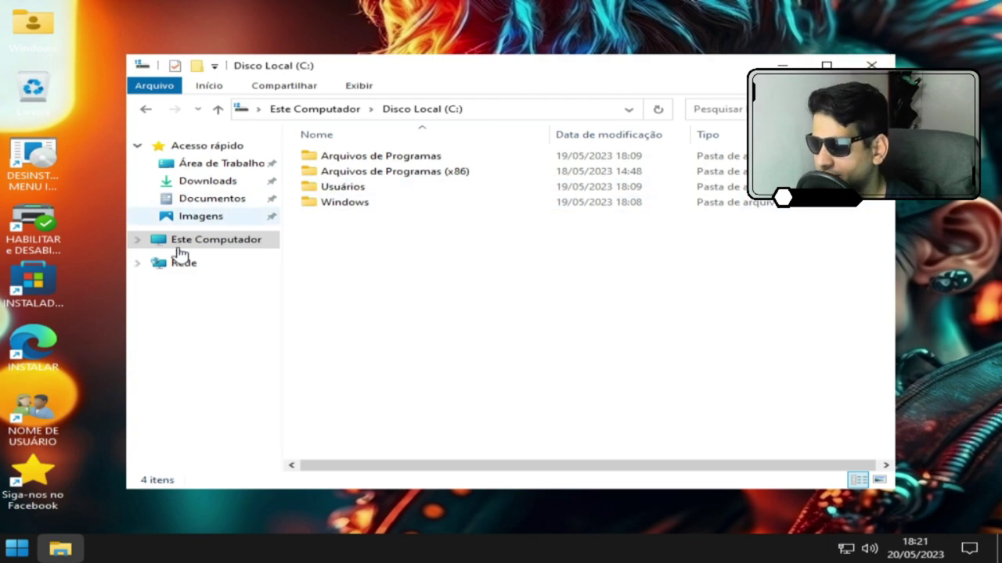
left_click(16, 547)
left_click(331, 349)
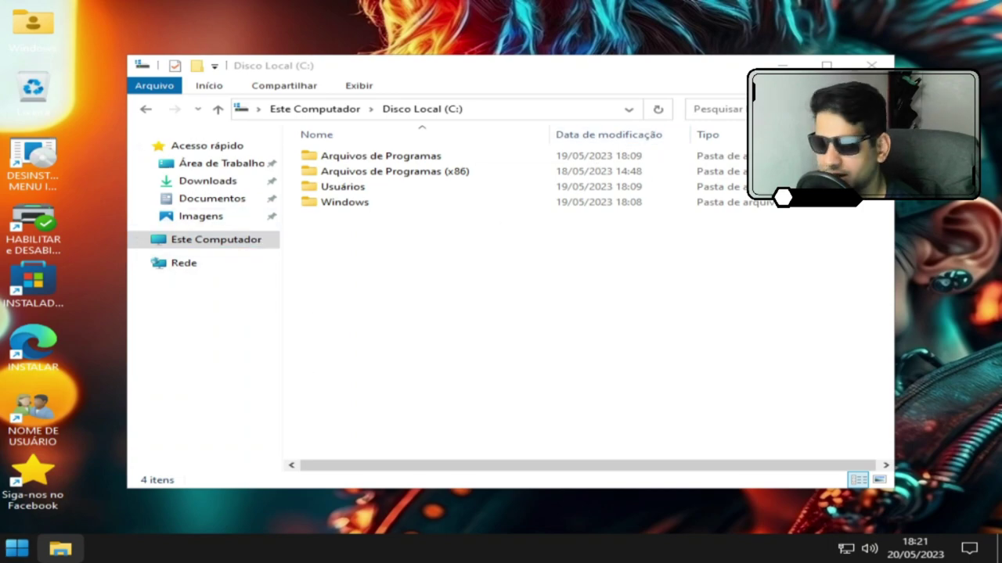
left_click(882, 63)
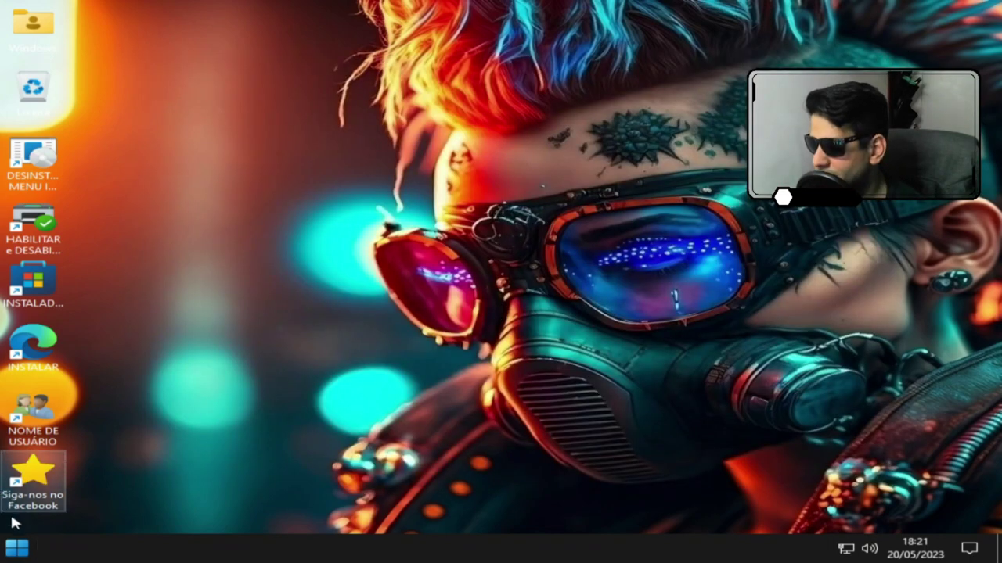
Open the StartIsBack configuration and display its Aparência options
right_click(9, 552)
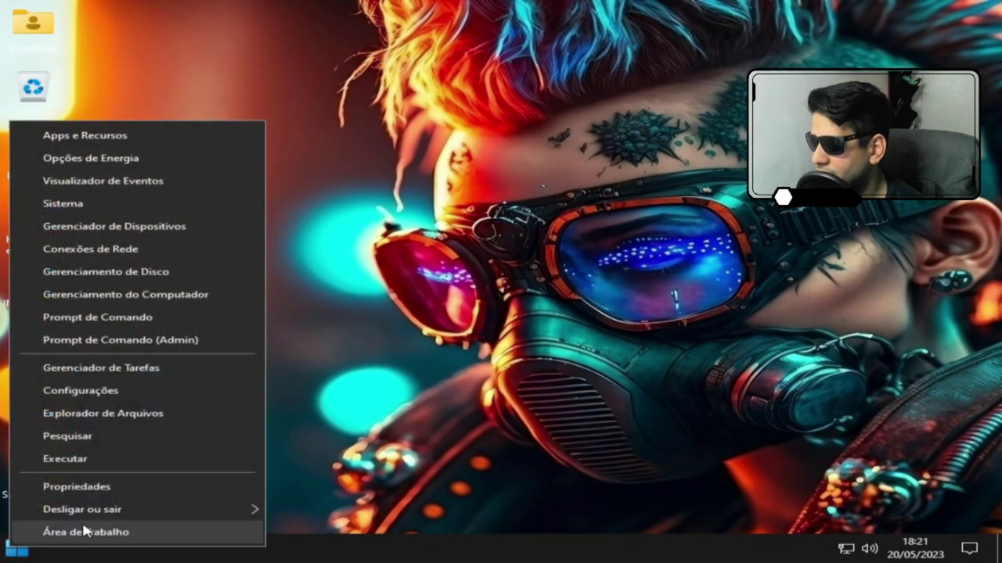
left_click(102, 487)
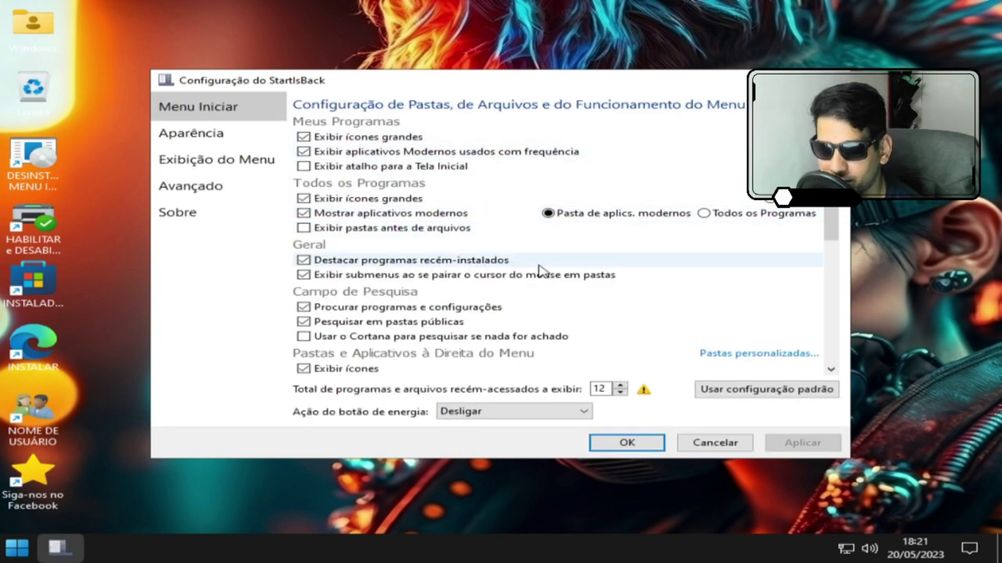
left_click(196, 136)
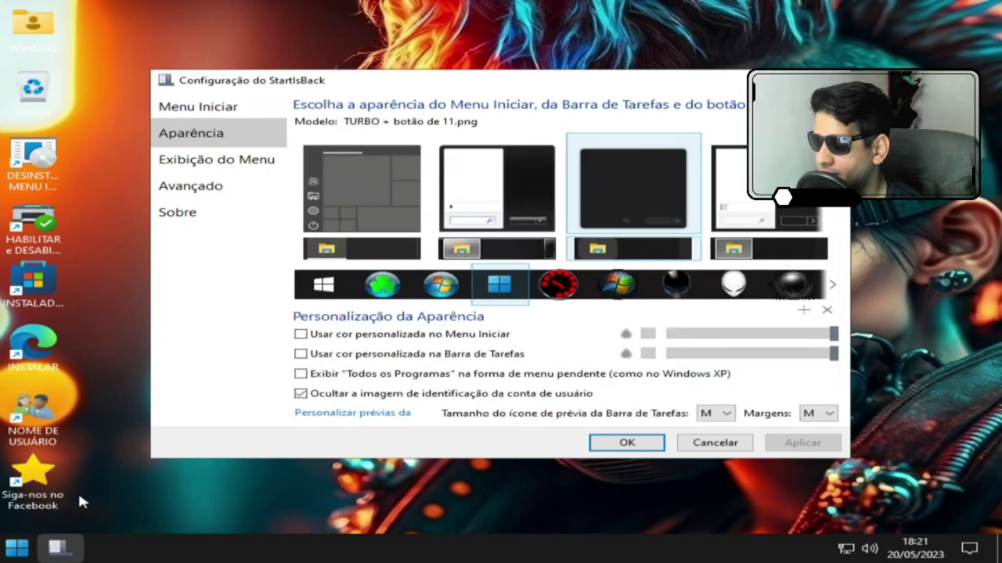
Examine the tools in the Start menu's Windows OS program folder, and close the menu
left_click(17, 548)
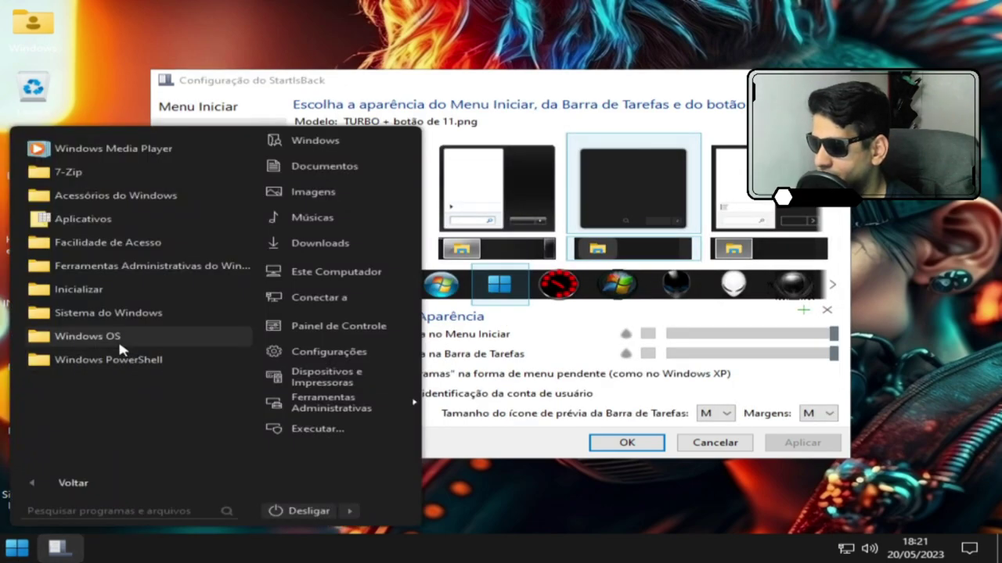
left_click(89, 340)
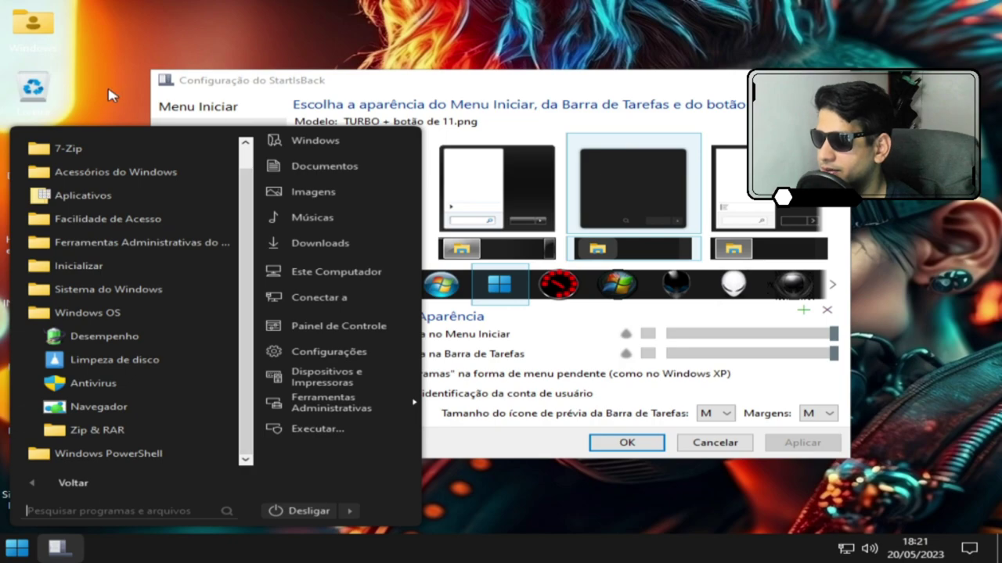
left_click(100, 108)
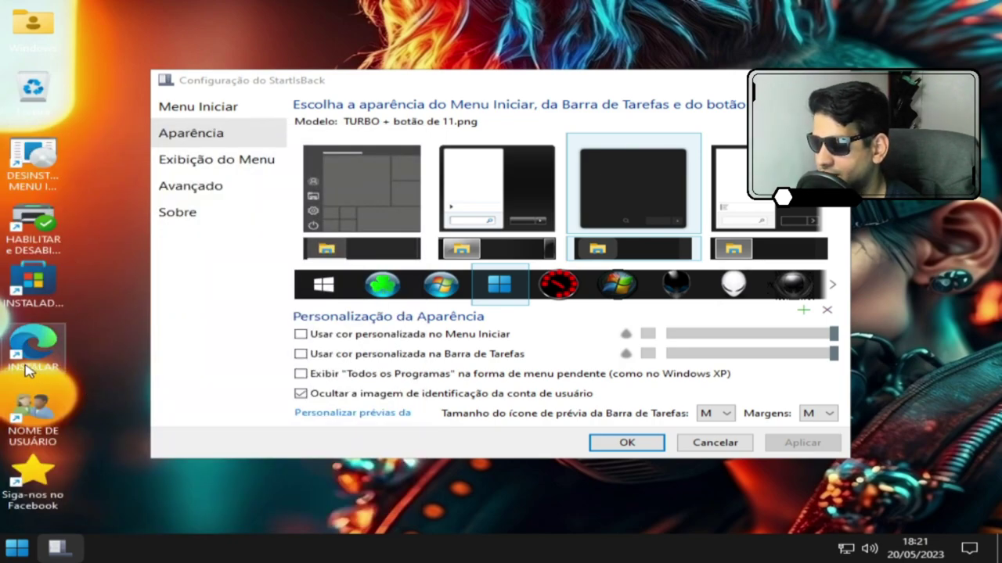
Choose the Alto Desempenho power plan from the desktop's DESEMPENHO options and review the maintenance and cleanup entries
right_click(100, 289)
right_click(127, 242)
right_click(81, 282, "shift")
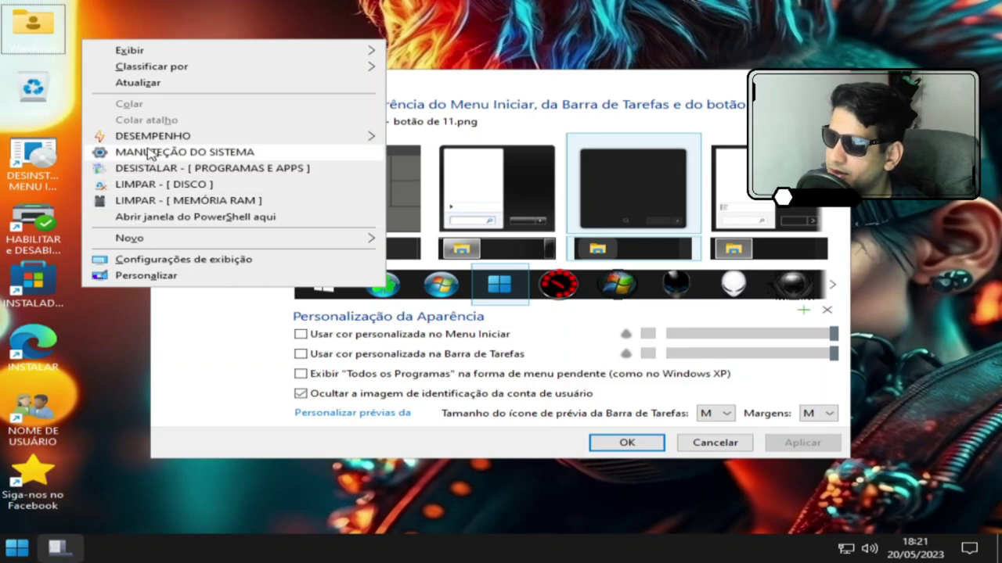
mouse_move(206, 141)
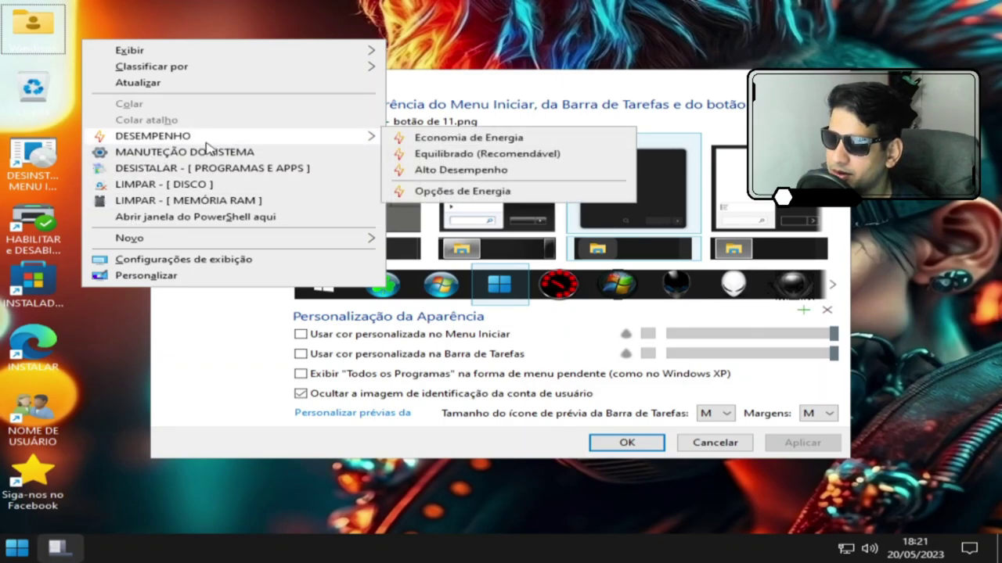
left_click(436, 179)
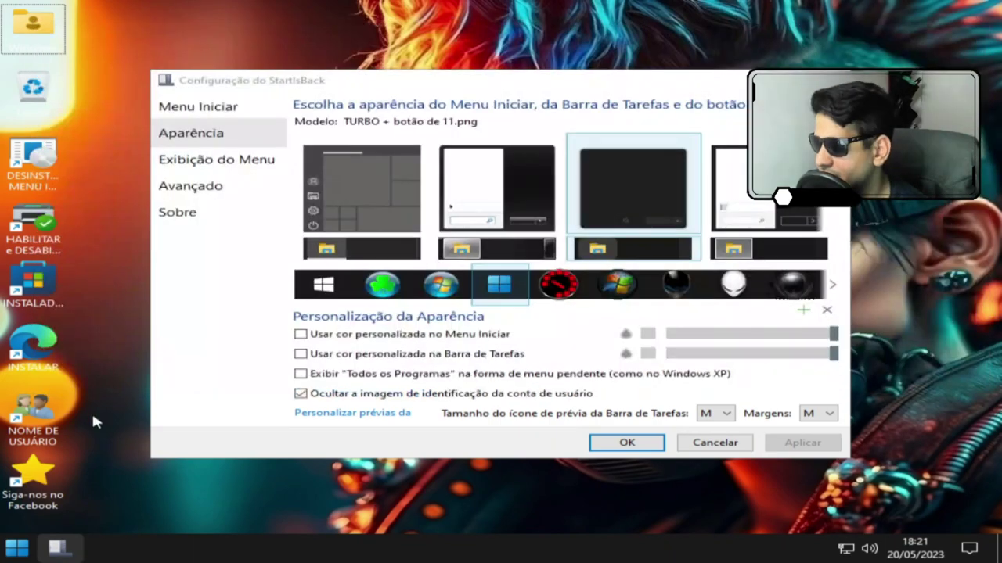
right_click(97, 408)
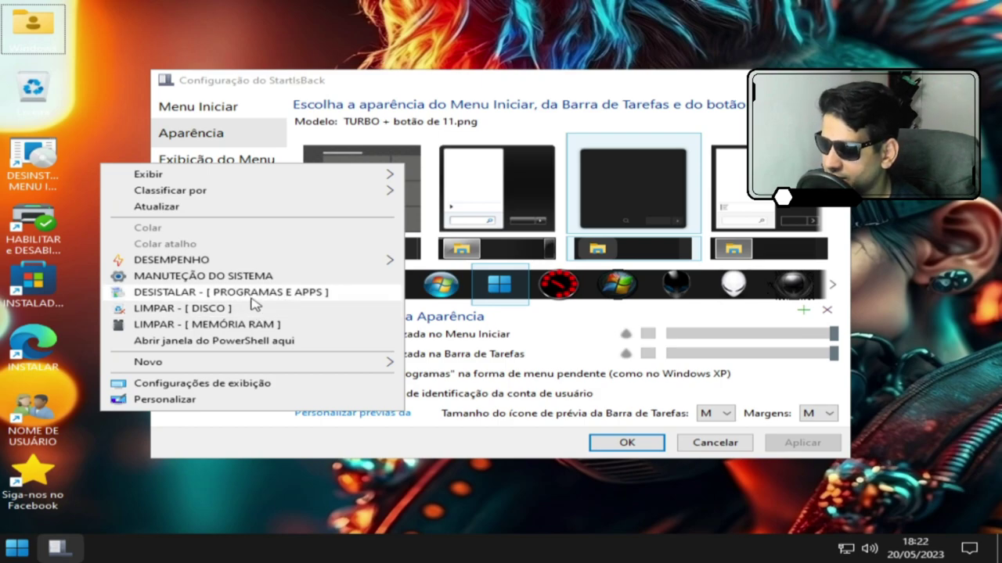
Enable the custom colour for both the Menu Iniciar and the Barra de Tarefas in StartIsBack
left_click(583, 348)
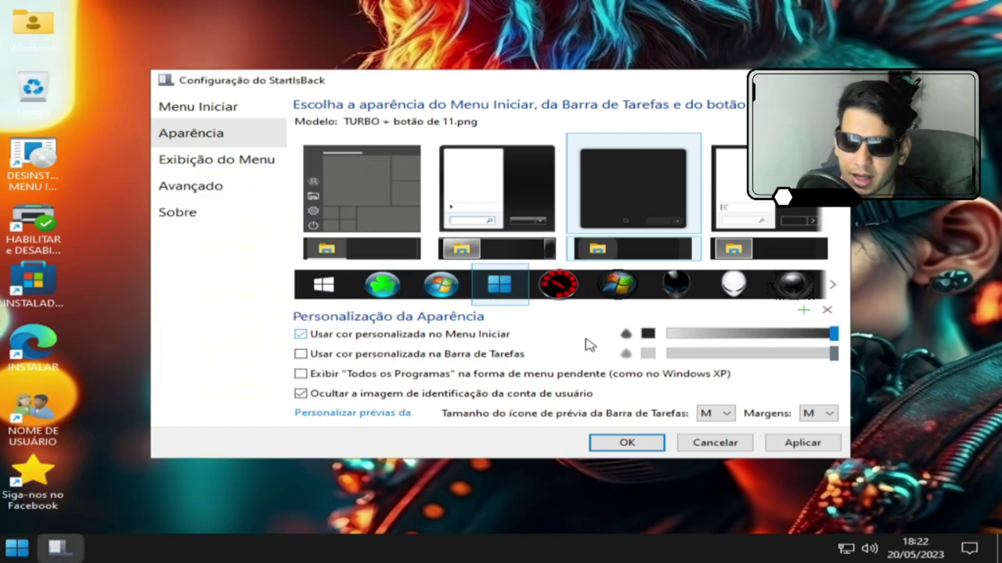
right_click(17, 549)
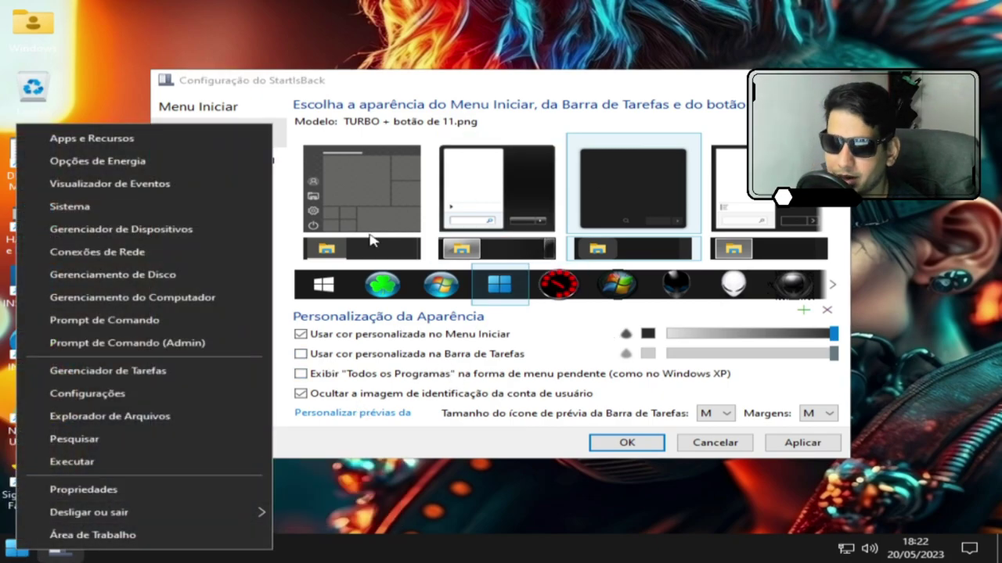
left_click(588, 334)
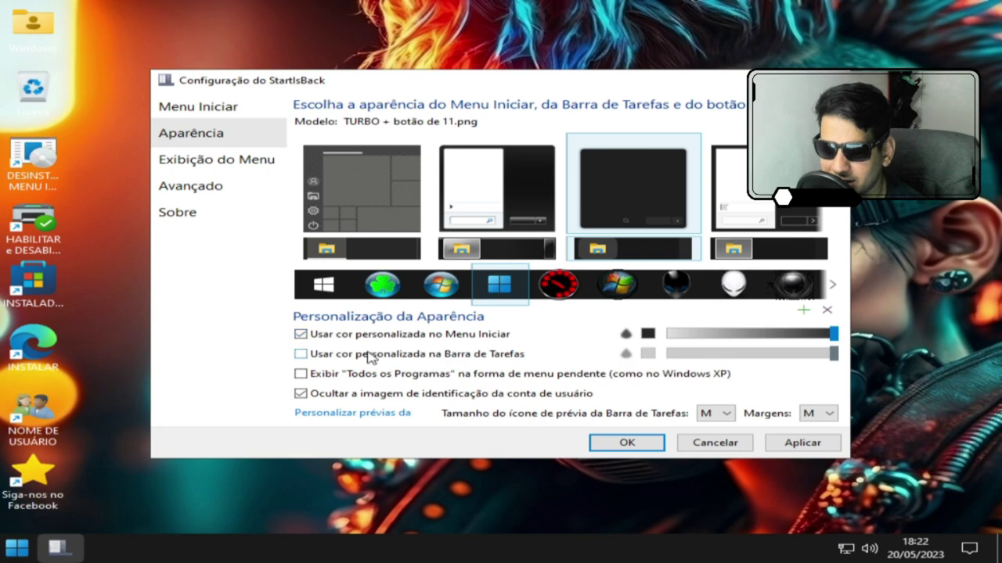
left_click(303, 354)
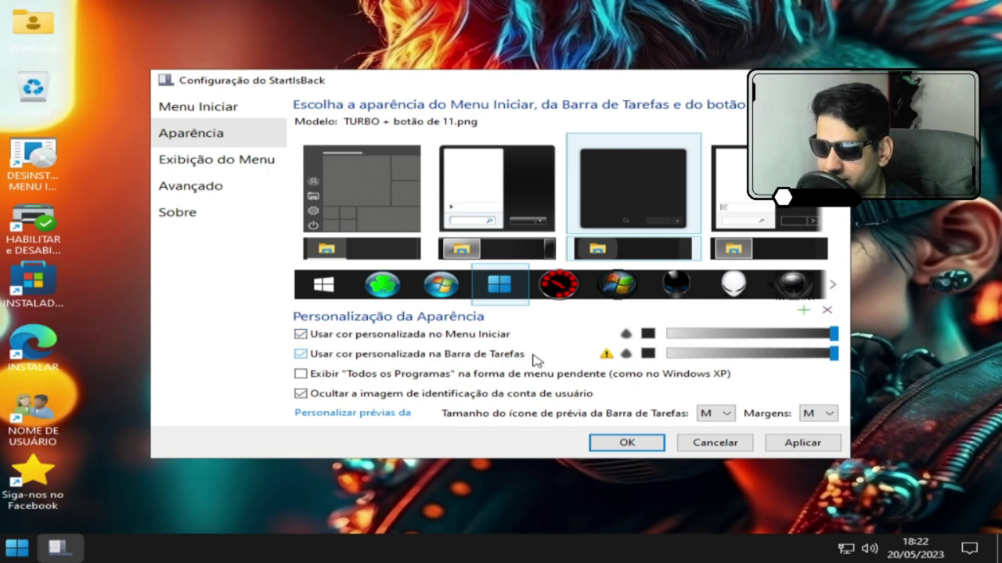
Set the custom colour effect to Transparente for both the Barra de Tarefas and the Menu Iniciar
left_click(624, 354)
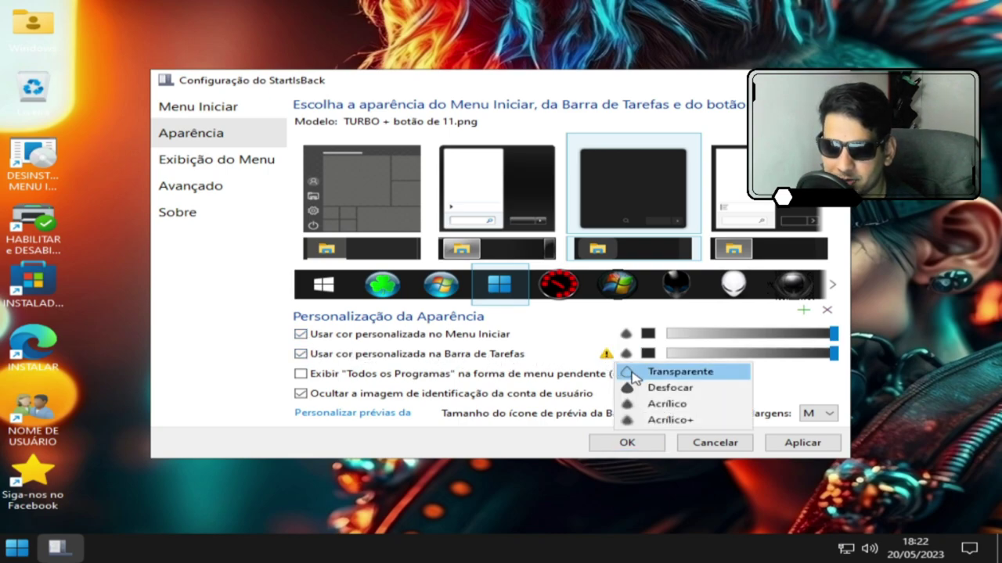
left_click(626, 371)
left_click(626, 333)
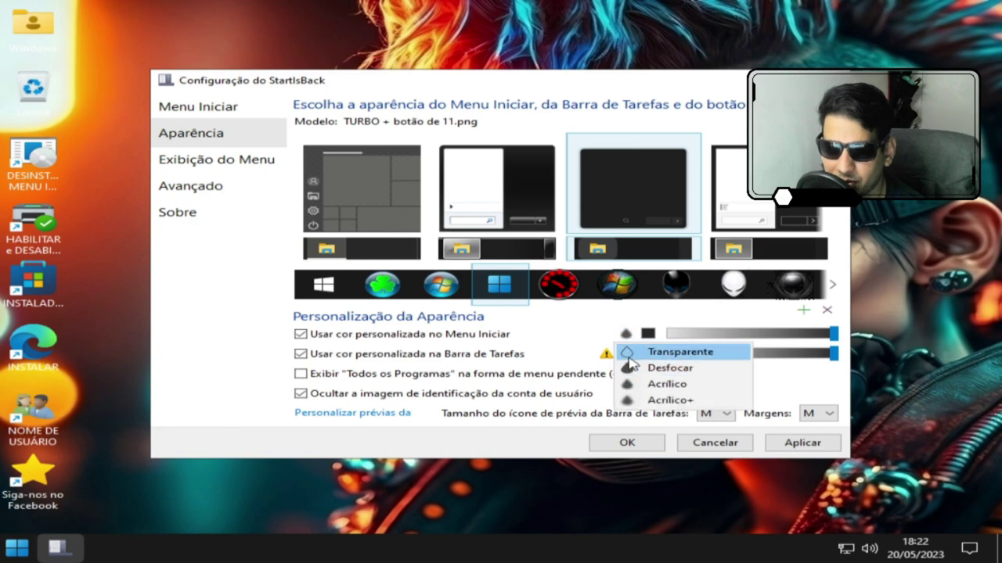
left_click(627, 354)
Lower the colour opacity of the Menu Iniciar and the Barra de Tarefas to nearly the minimum and apply the changes
left_click_drag(834, 334, 679, 354)
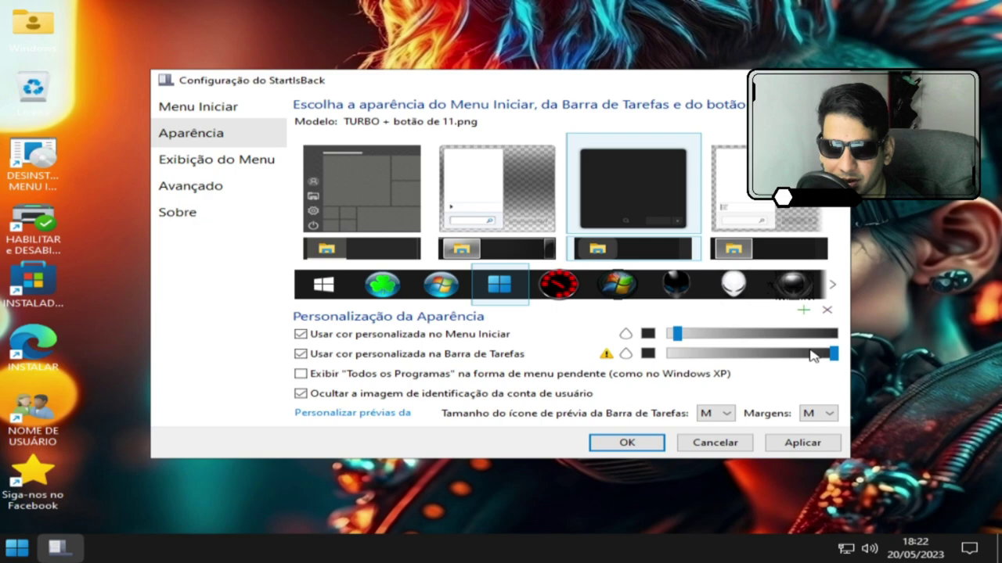
left_click_drag(831, 356, 671, 362)
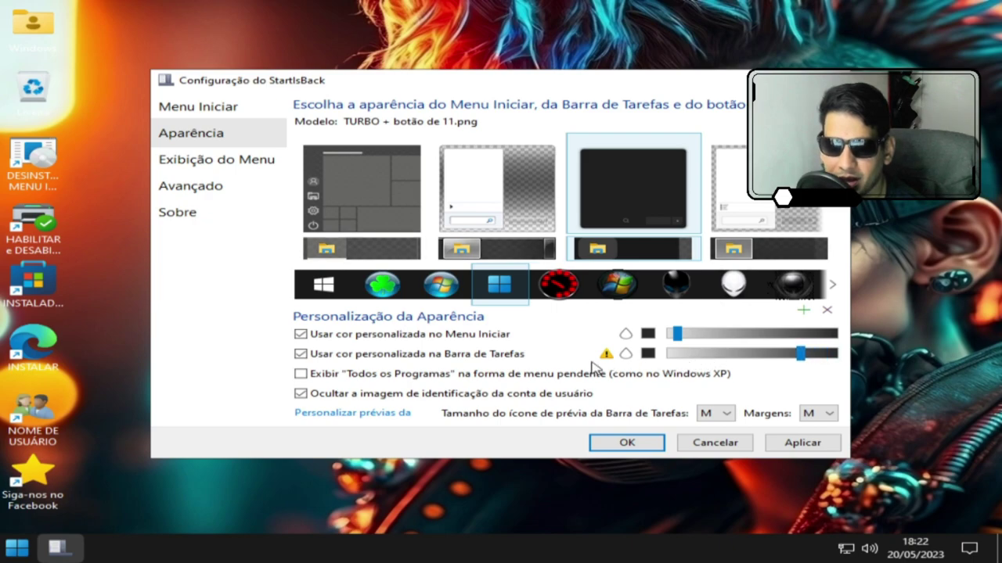
left_click_drag(802, 356, 679, 357)
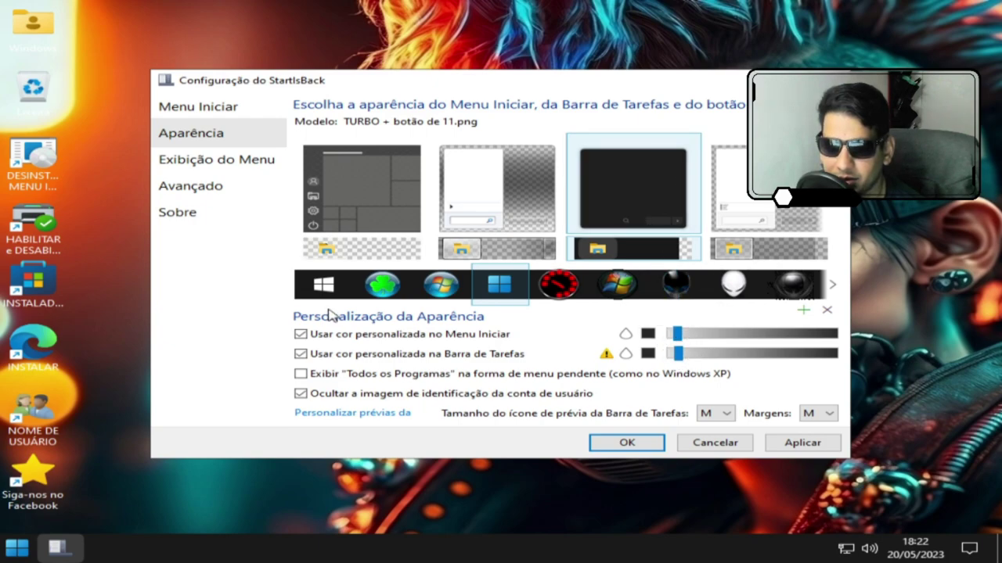
left_click(803, 443)
Open the Start menu to check its appearance with the applied transparency, and close it
mouse_move(78, 552)
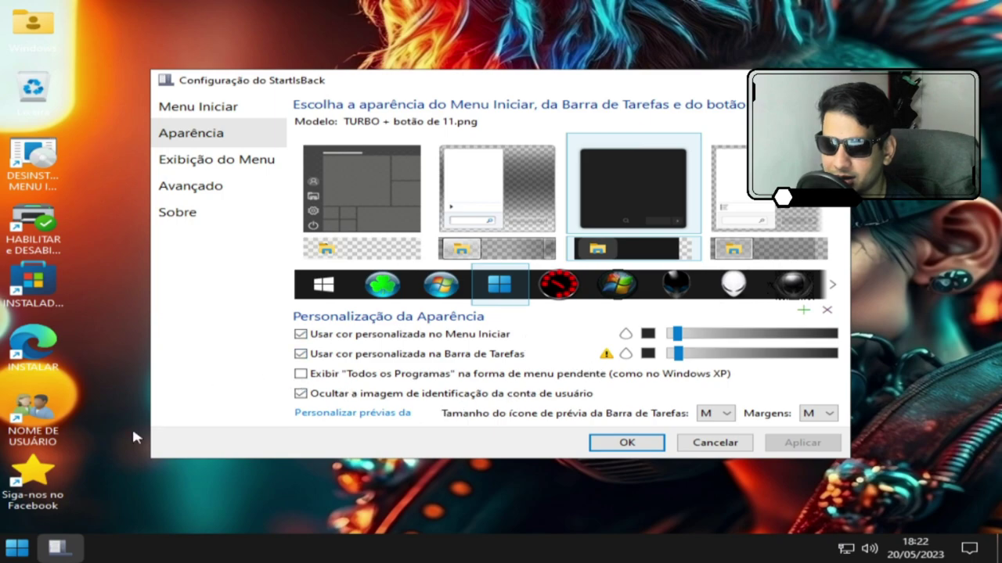
left_click(14, 545)
left_click(14, 545)
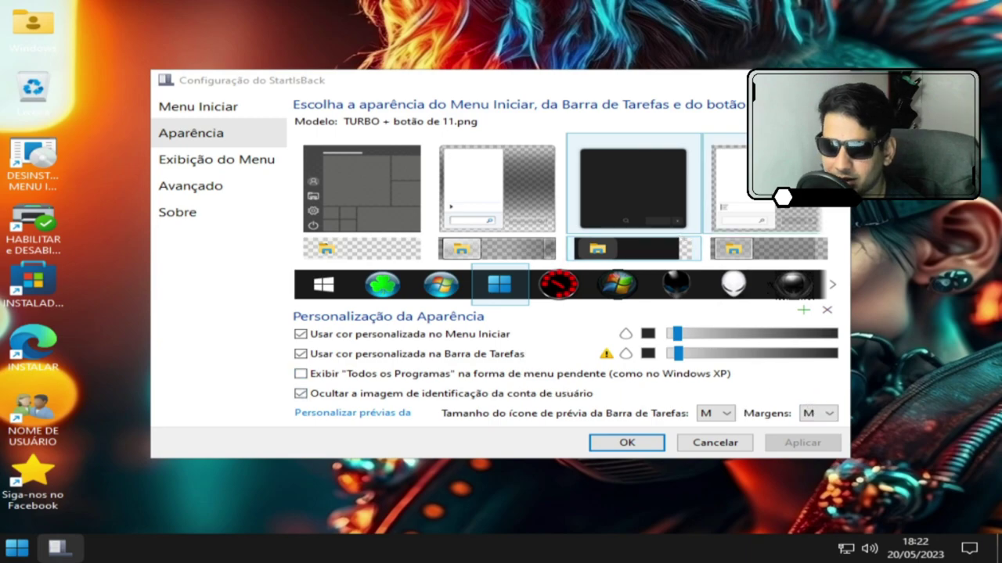
Switch the StartIsBack appearance to the Windows 7 style, apply it, and preview the Start menu
left_click(744, 195)
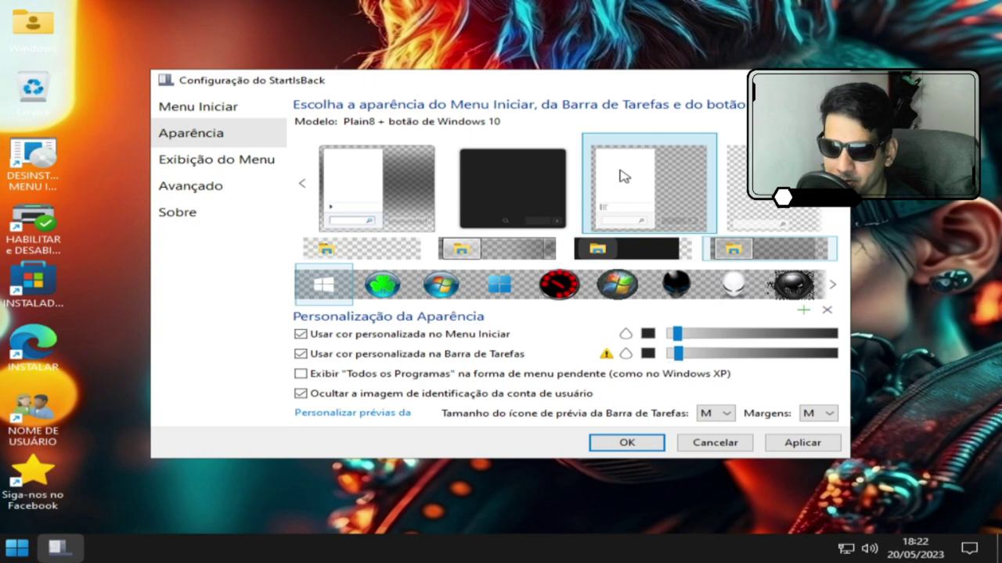
left_click(402, 196)
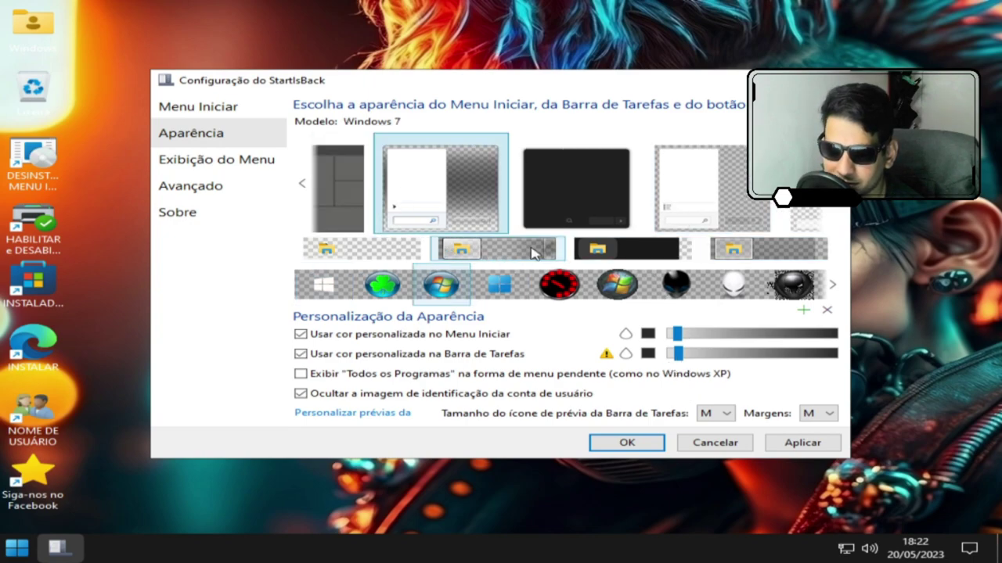
left_click(797, 444)
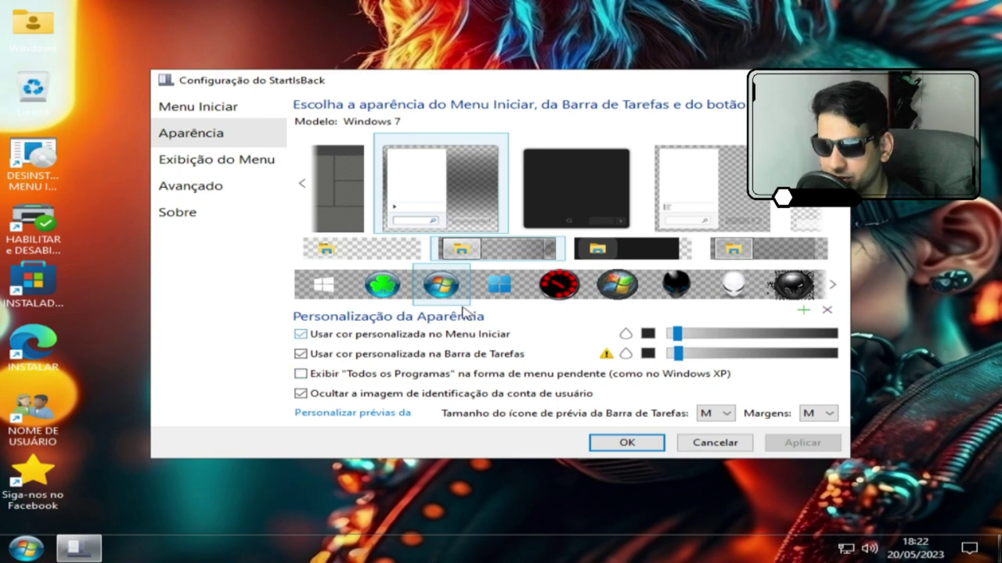
left_click(25, 548)
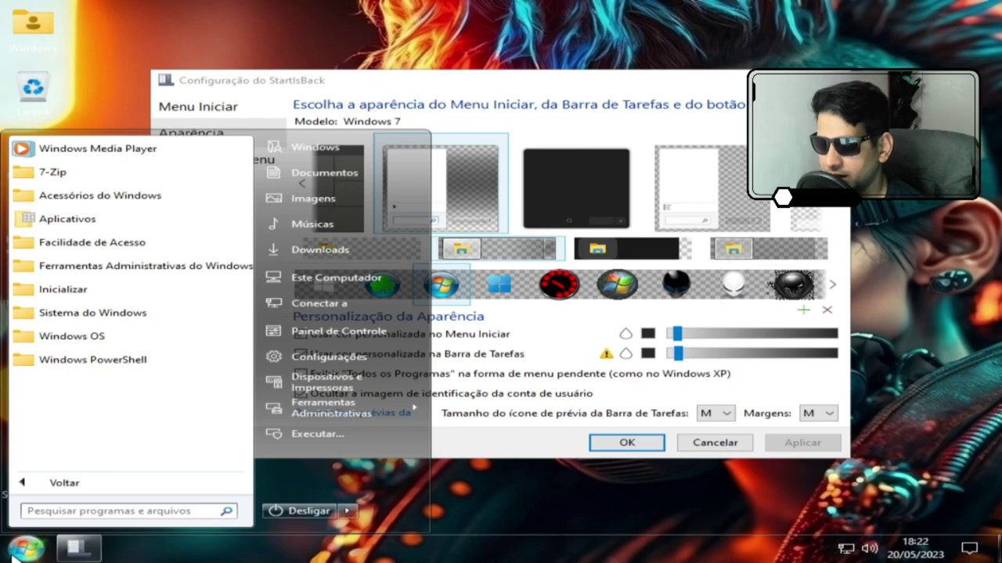
left_click(13, 554)
Replace the Start button image with 11.png, apply the change, and check the Start button
left_click(516, 294)
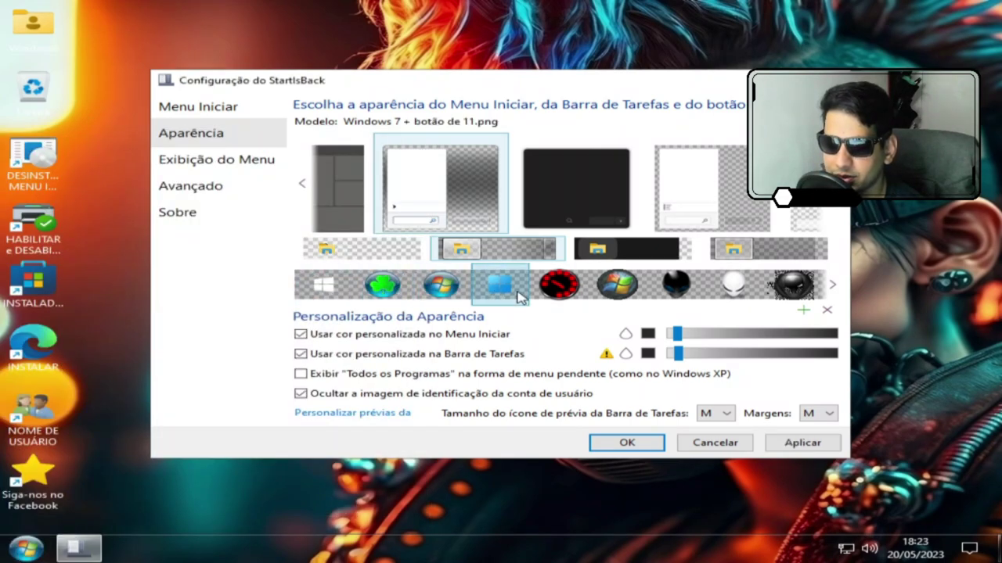
left_click(802, 442)
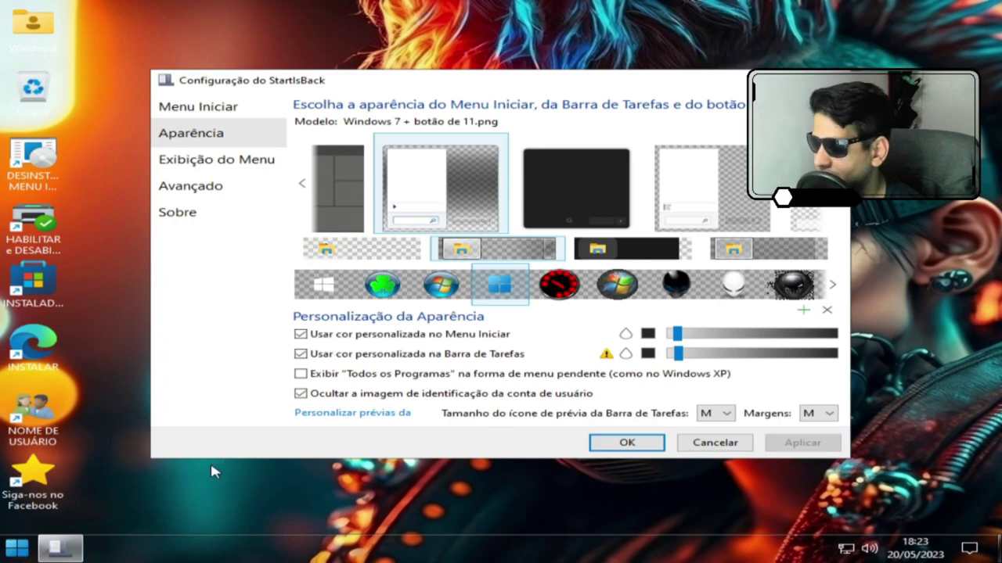
left_click(17, 548)
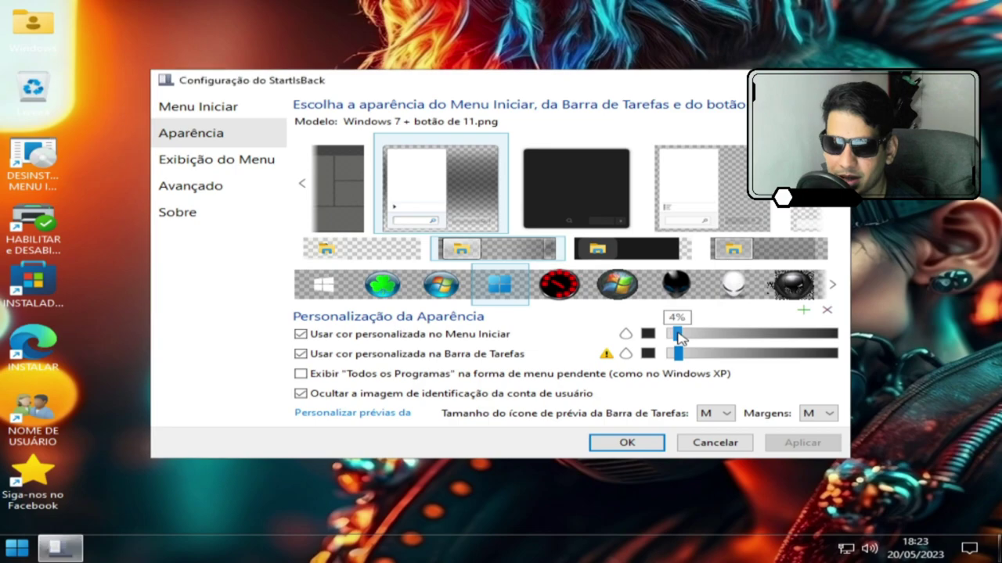
Lower the Menu Iniciar colour opacity to the minimum, apply it, and open the Start menu to check the transparency
left_click_drag(677, 336, 670, 335)
left_click(777, 445)
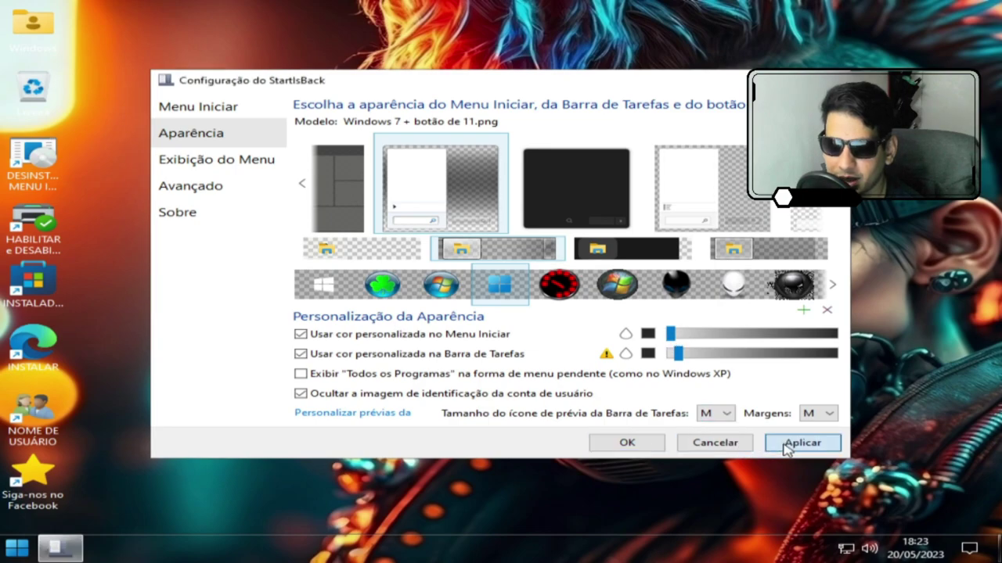
left_click(13, 551)
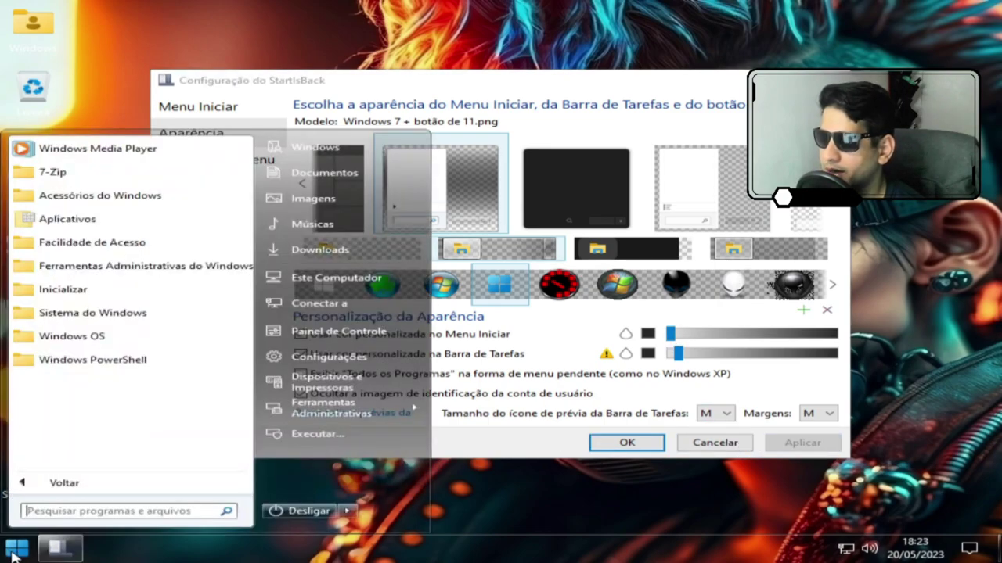
Choose white as the Menu Iniciar custom colour, then open the Start menu to check it and close it
left_click(647, 353)
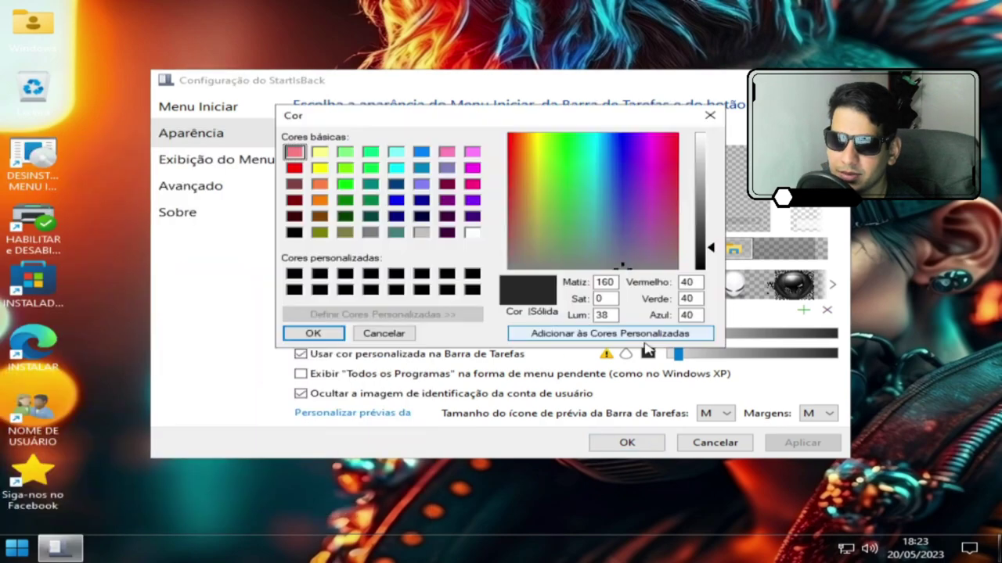
left_click(473, 233)
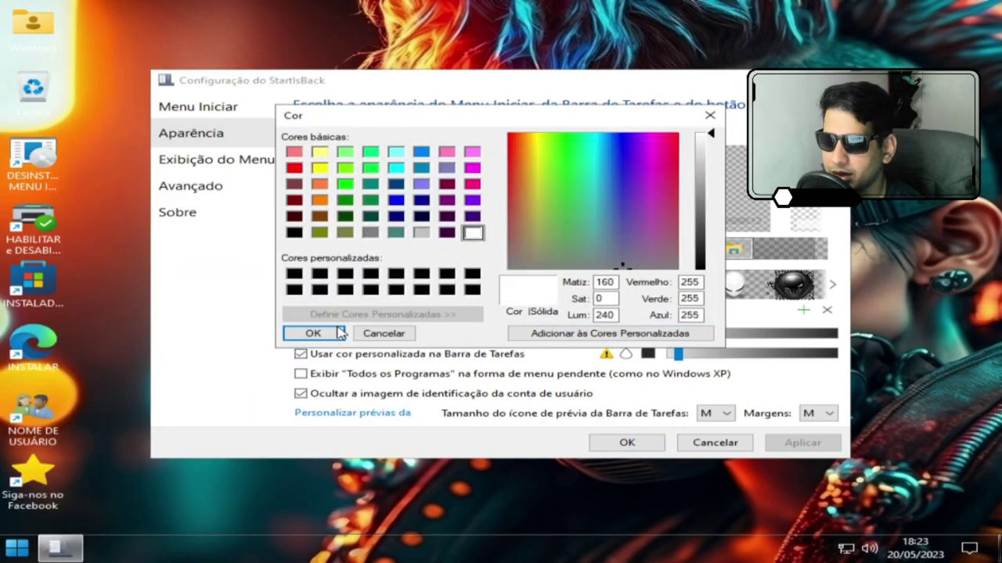
left_click(313, 333)
left_click(9, 553)
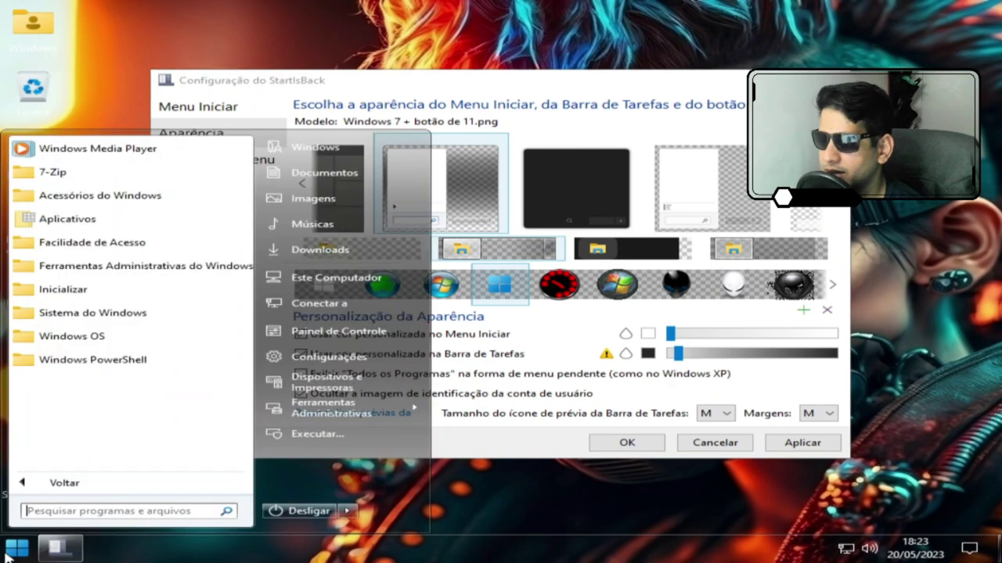
left_click(6, 552)
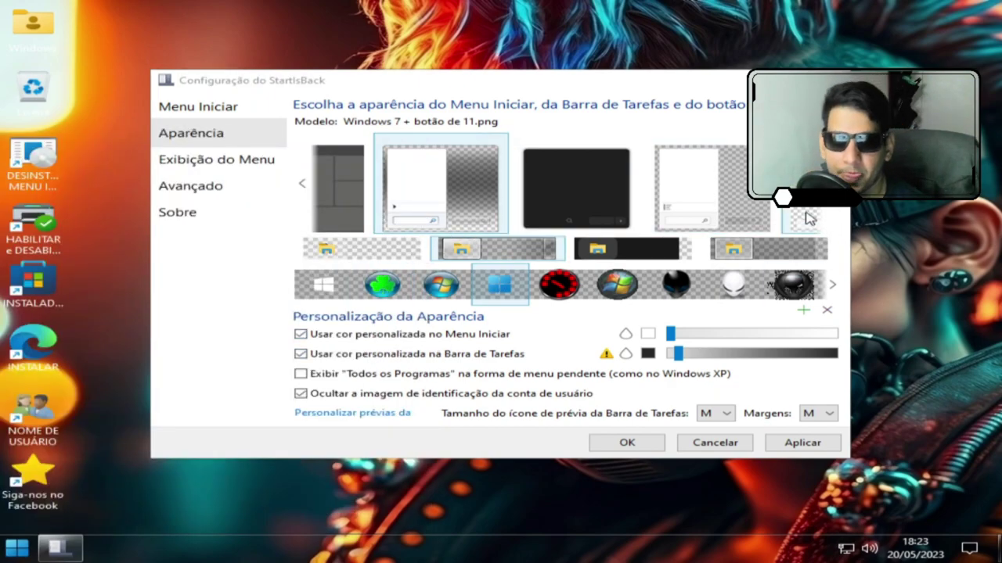
Look over the remaining Start menu styles, close the StartIsBack configuration, and bring up the desktop's context menu
scroll(810, 224, "down", 1)
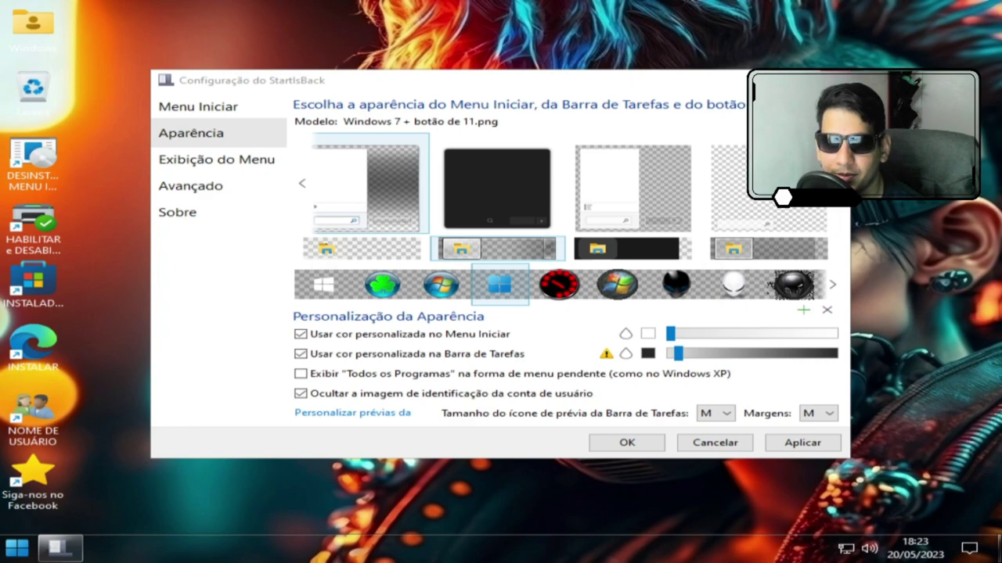
key("Return")
right_click(266, 298)
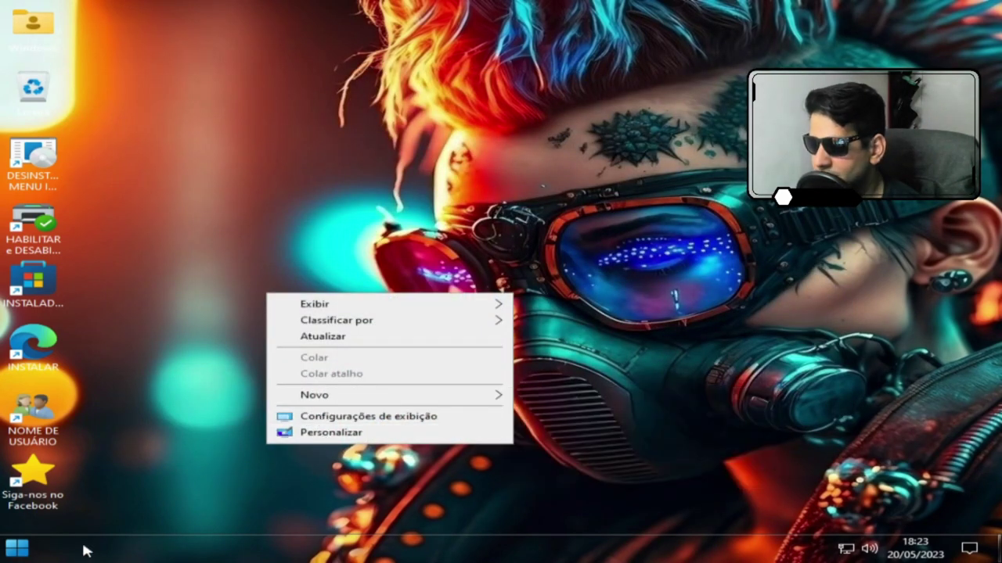
Open the Painel de Controle from the Start menu, view its All Tasks list, and return to the Painel de Controle window
left_click(16, 549)
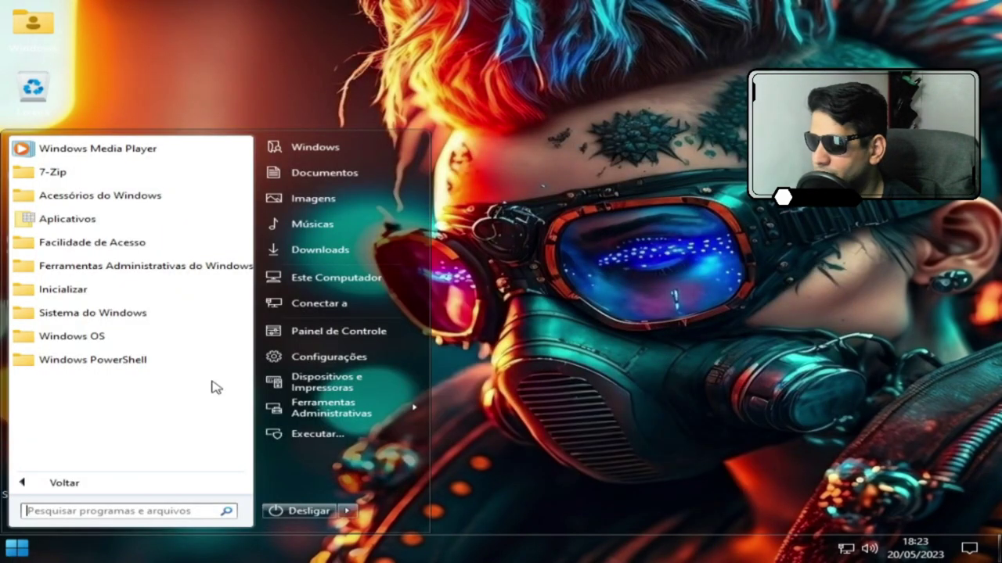
left_click(349, 334)
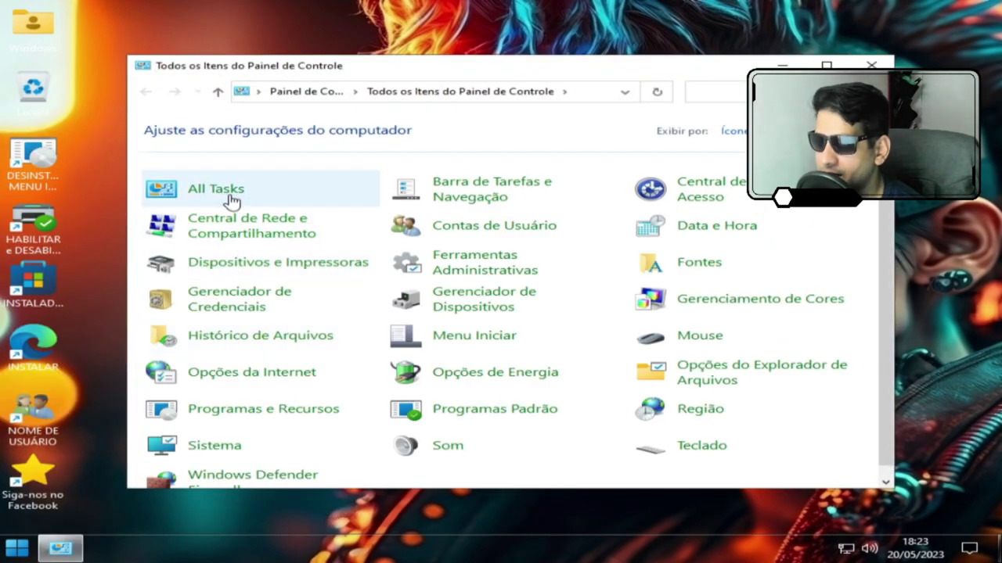
left_click(223, 191)
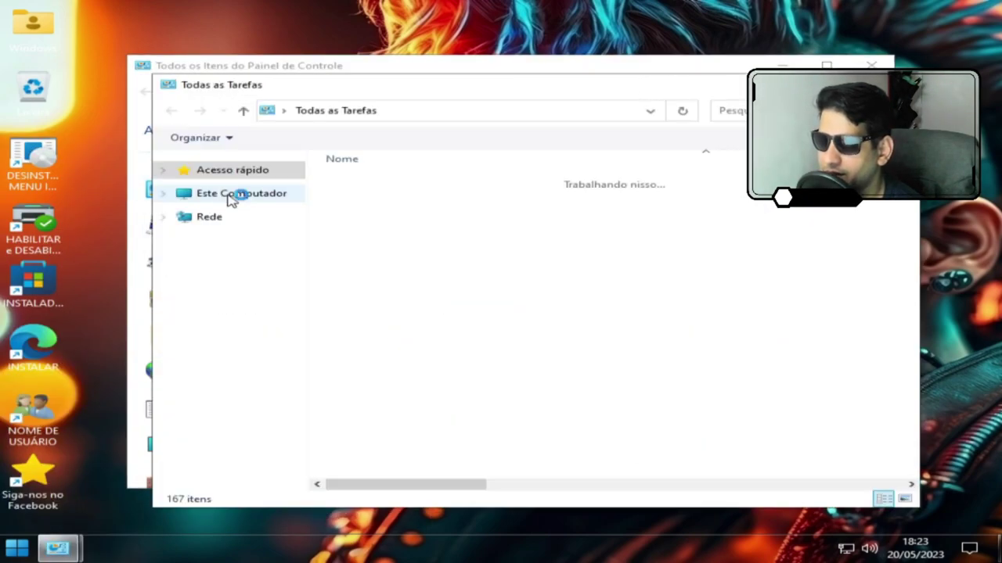
left_click(139, 340)
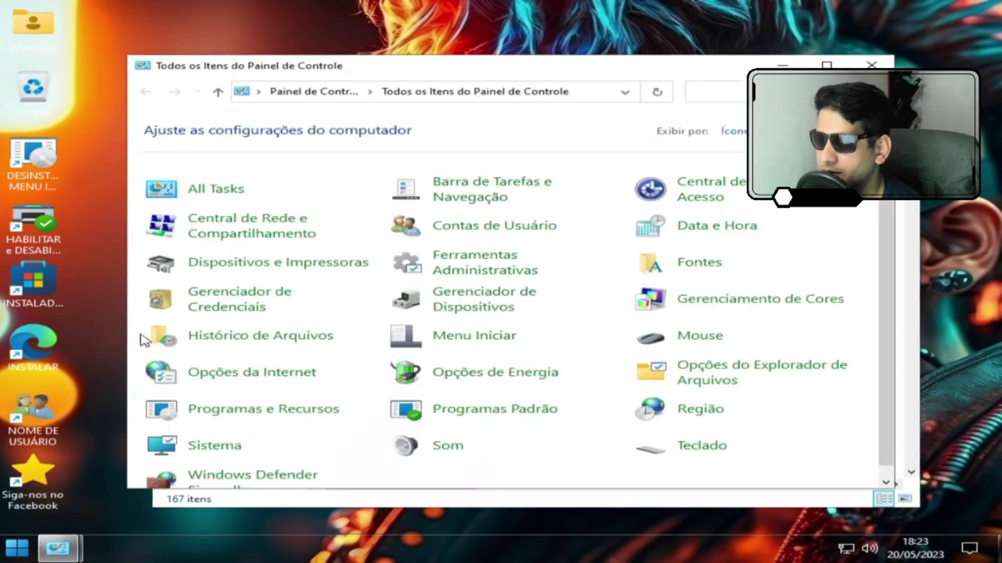
View the installed programs in Programas e Recursos and try to open the option for turning Windows features on or off
left_click(329, 410)
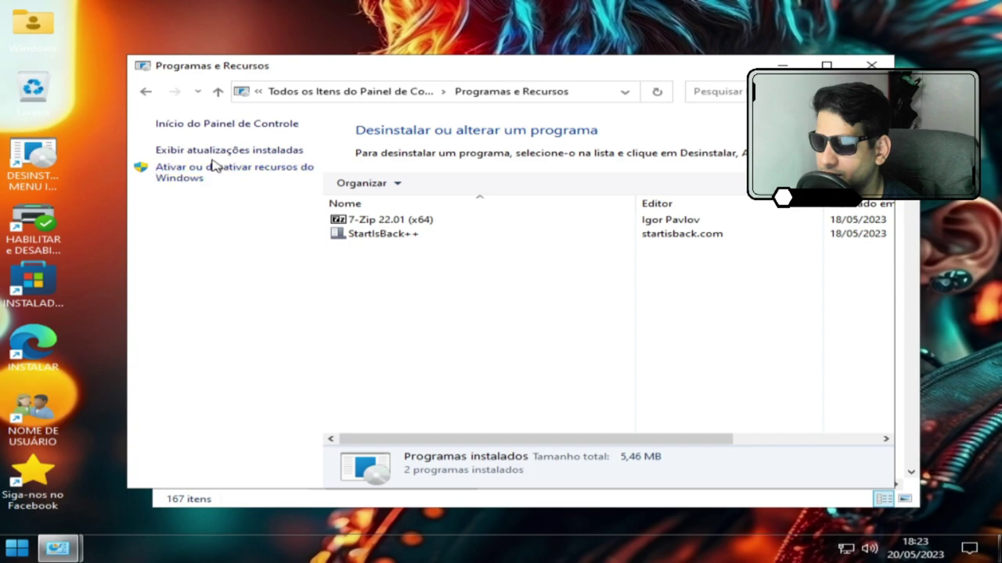
left_click(201, 176)
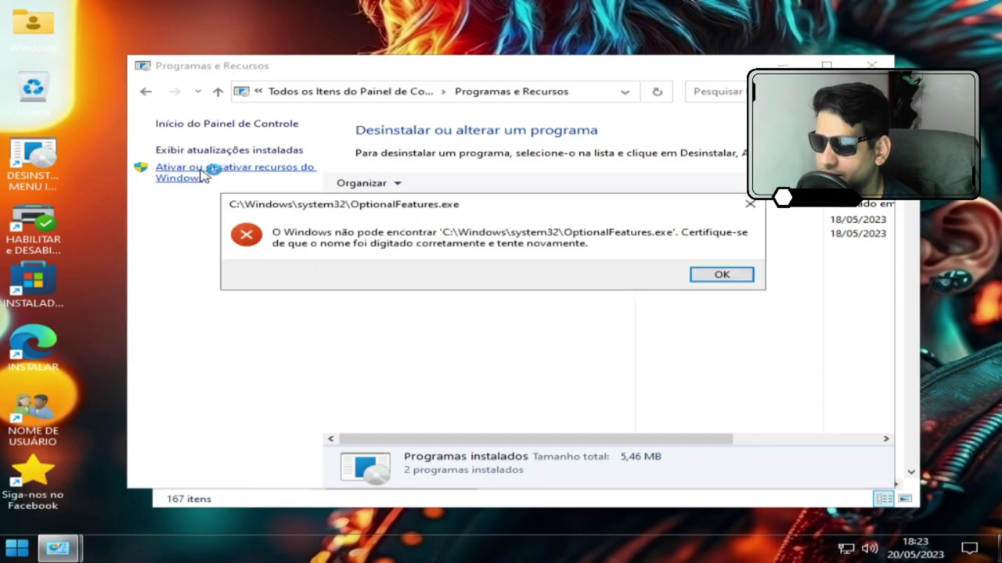
left_click(735, 280)
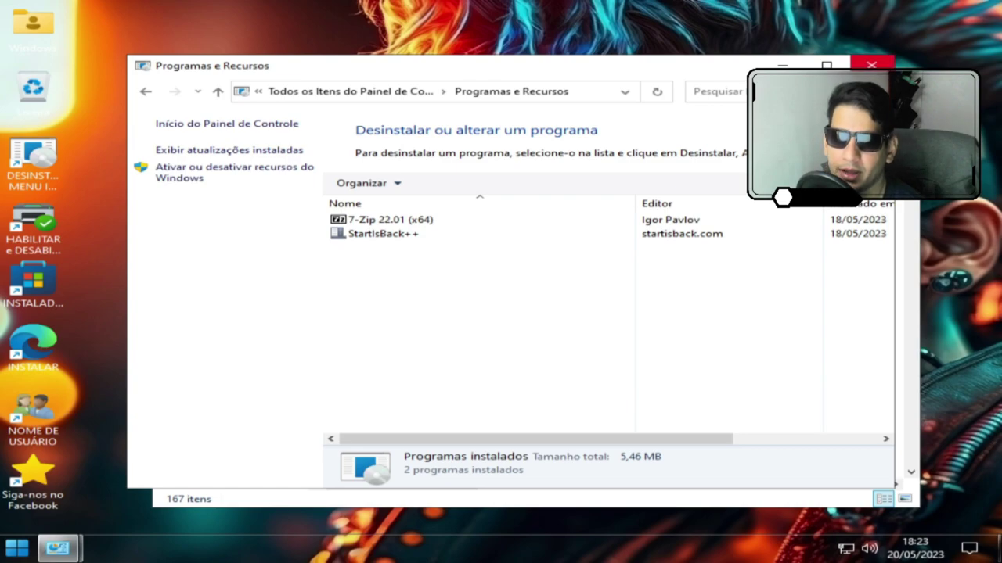
Close the Programas e Recursos and Todas as Tarefas windows, and open the Start menu on the desktop
left_click(871, 65)
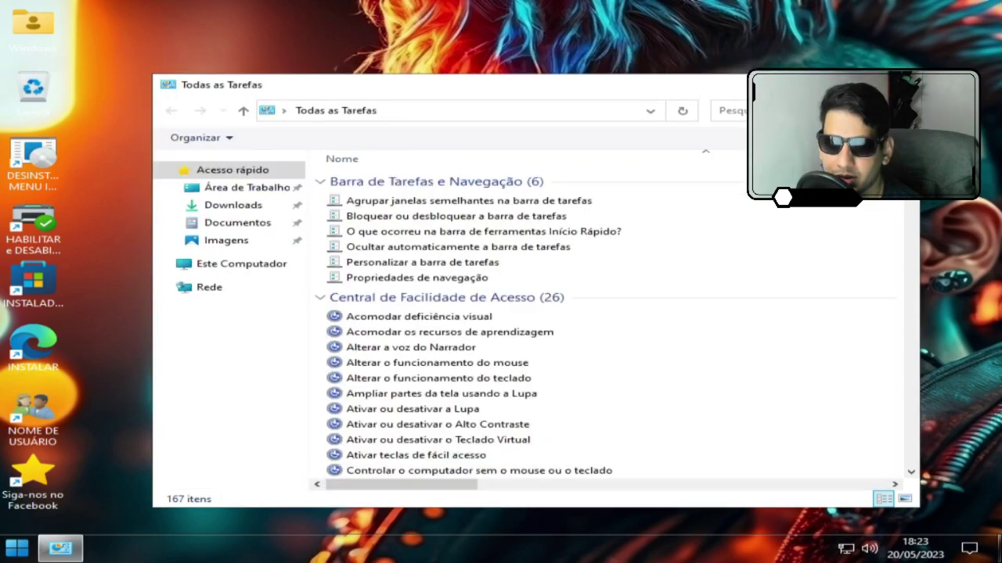
key("alt+F4")
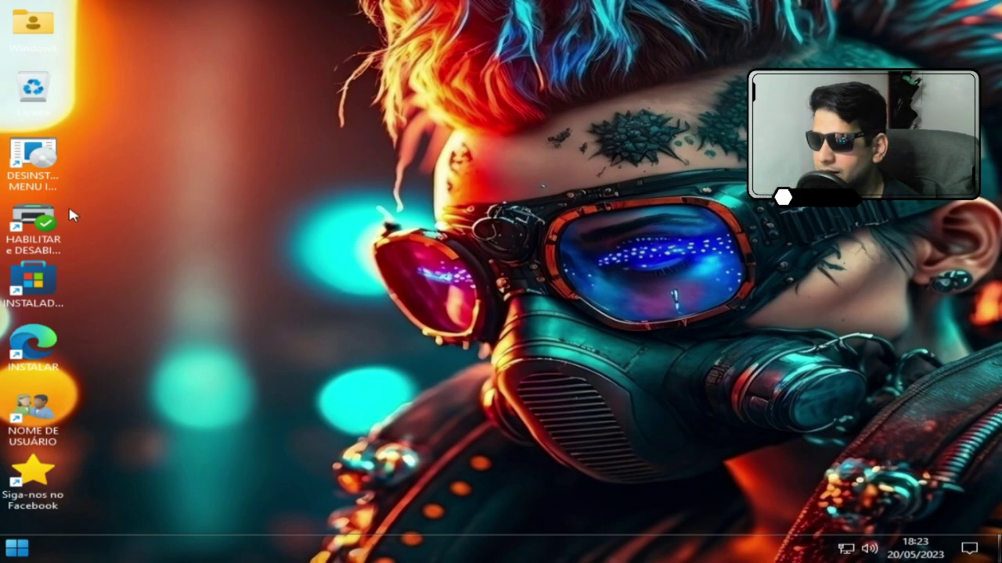
left_click(17, 548)
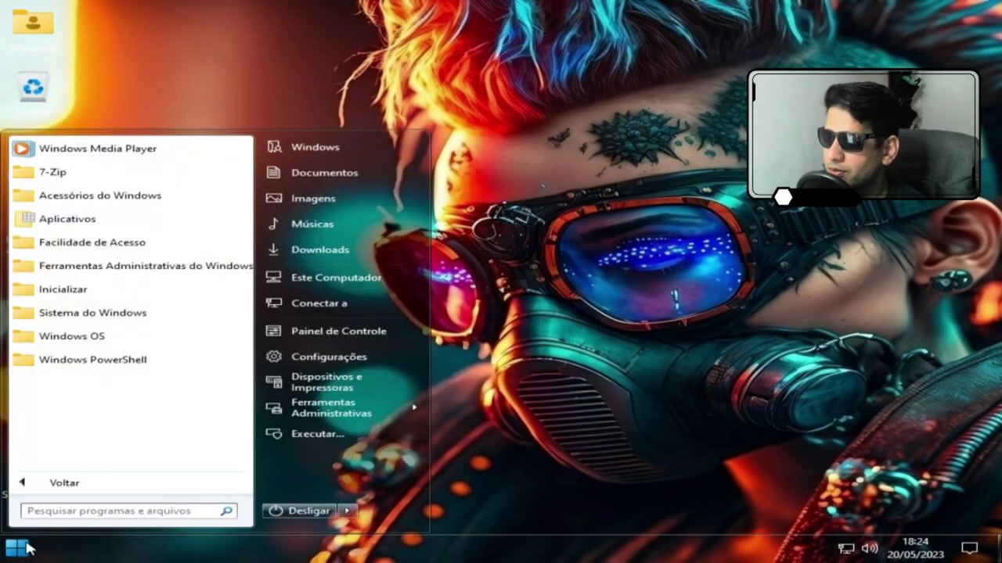